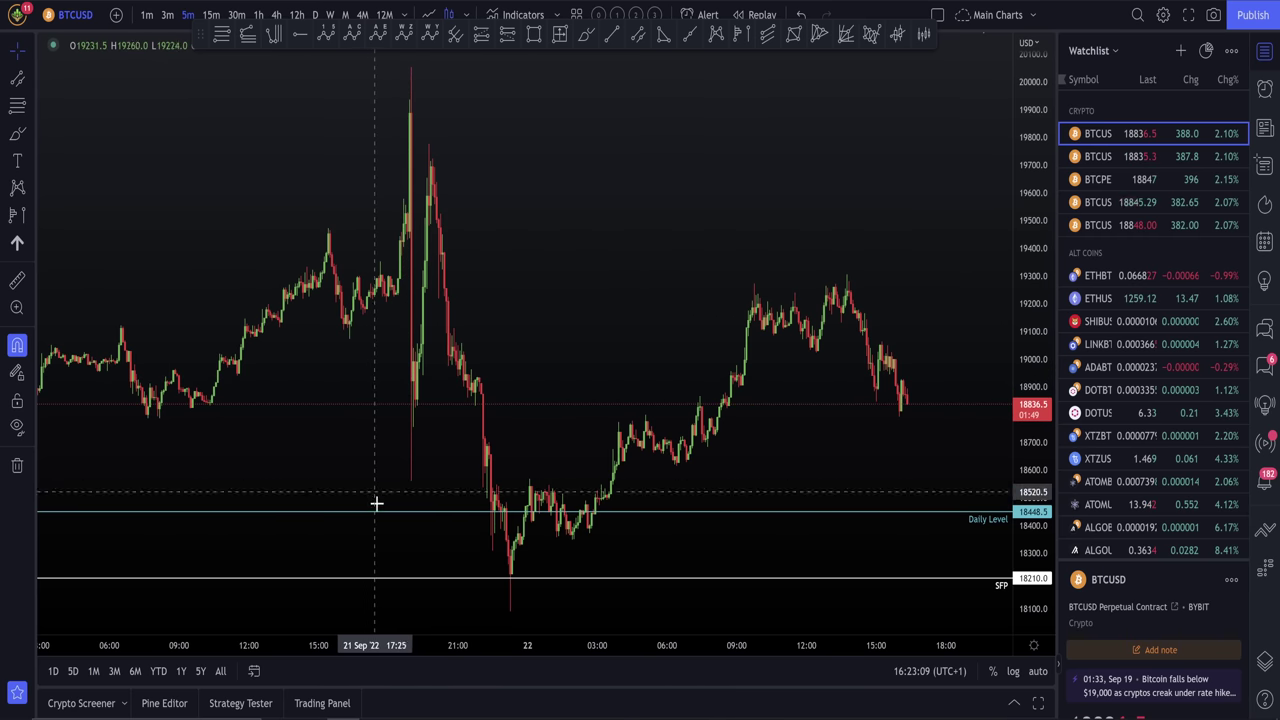
# Step: Measure the BTCUSD price move from the 21 September spike low up to the rebound high
pyautogui.keyDown('shift'); pyautogui.click(404, 481); pyautogui.keyUp('shift')
pyautogui.click(494, 143)
pyautogui.click(606, 143)
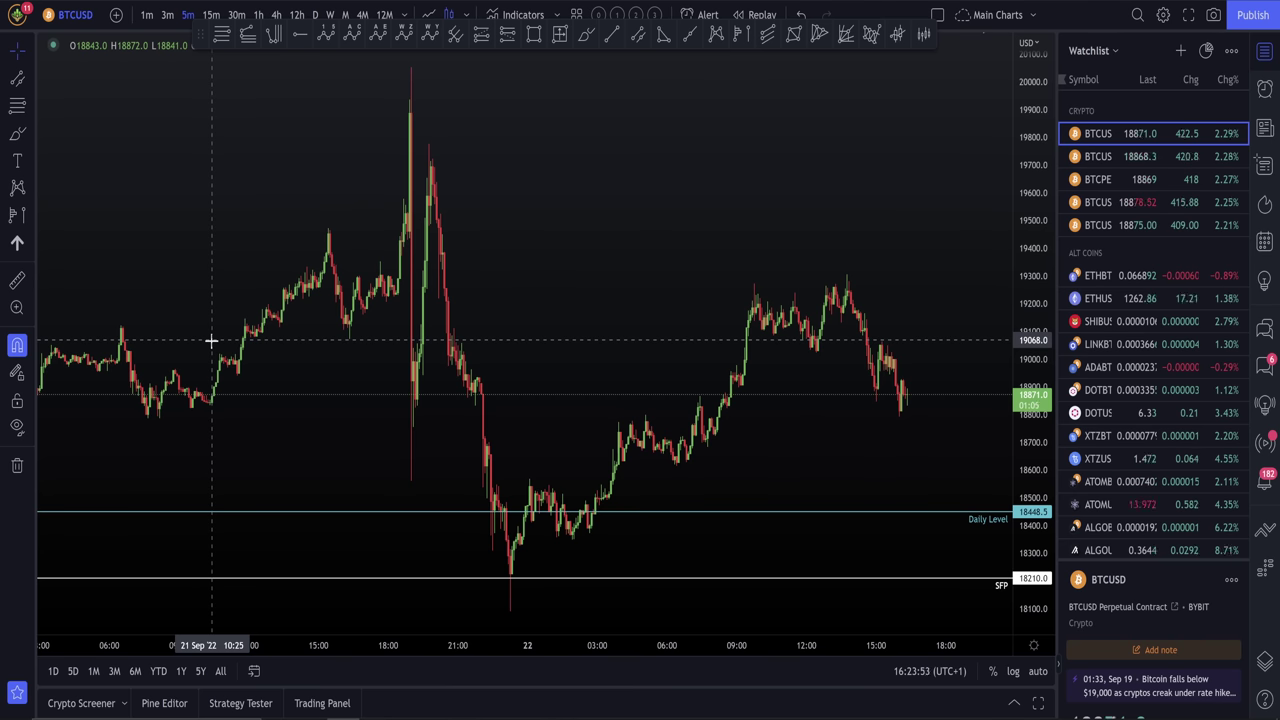
# Step: Bring up the chart's object tree, check the Horizontal Ray's visibility, and hide the HTF Levels group
pyautogui.rightClick(307, 521)
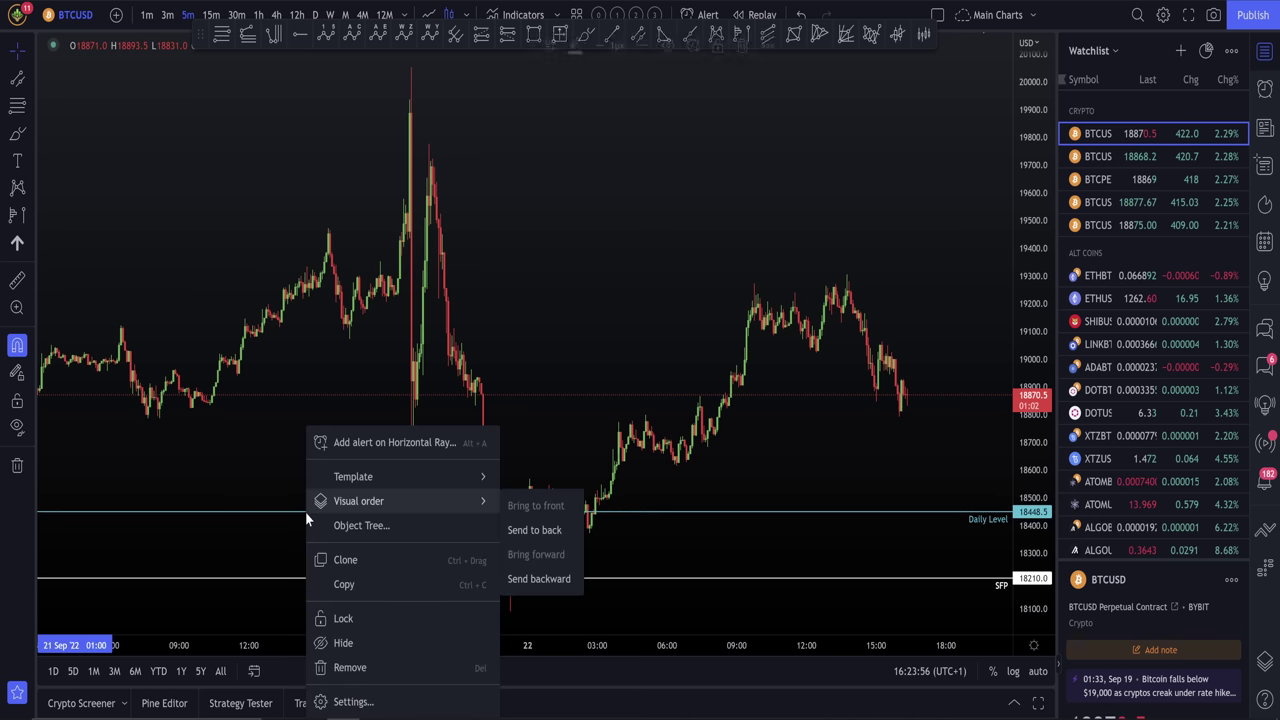
pyautogui.click(966, 519)
pyautogui.click(1257, 571)
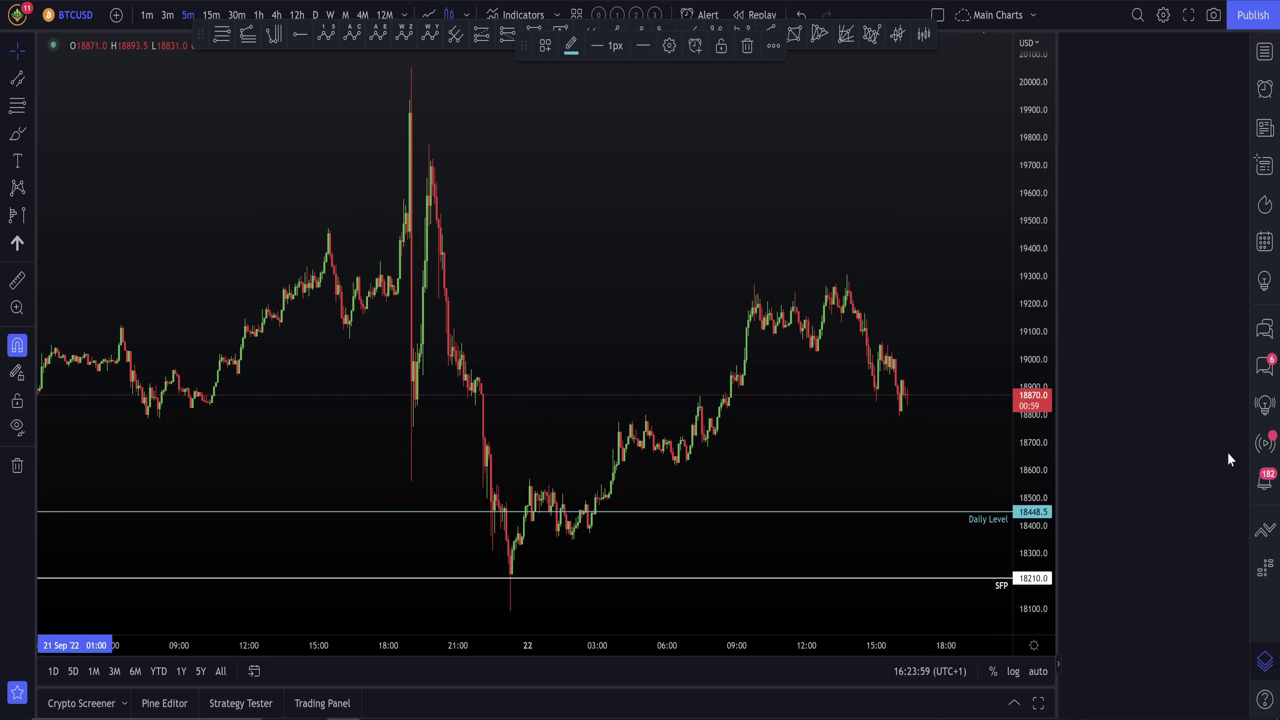
pyautogui.click(1212, 119)
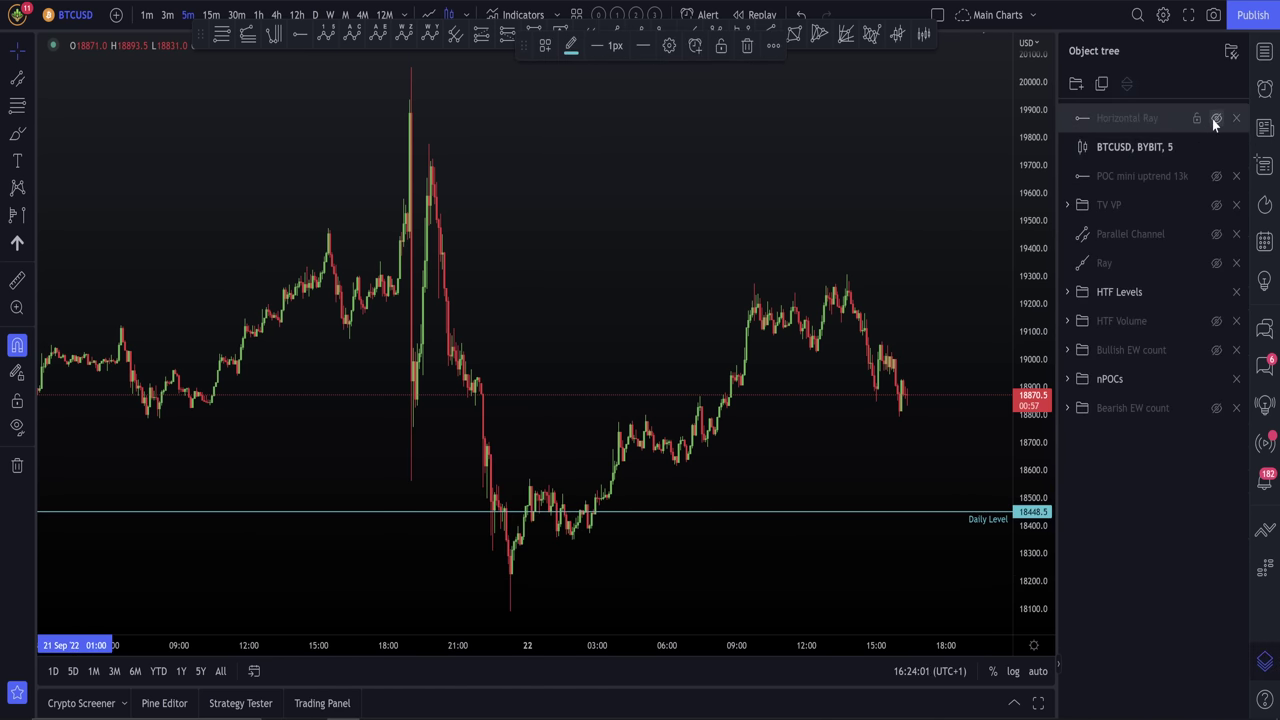
pyautogui.click(1212, 119)
pyautogui.click(1217, 292)
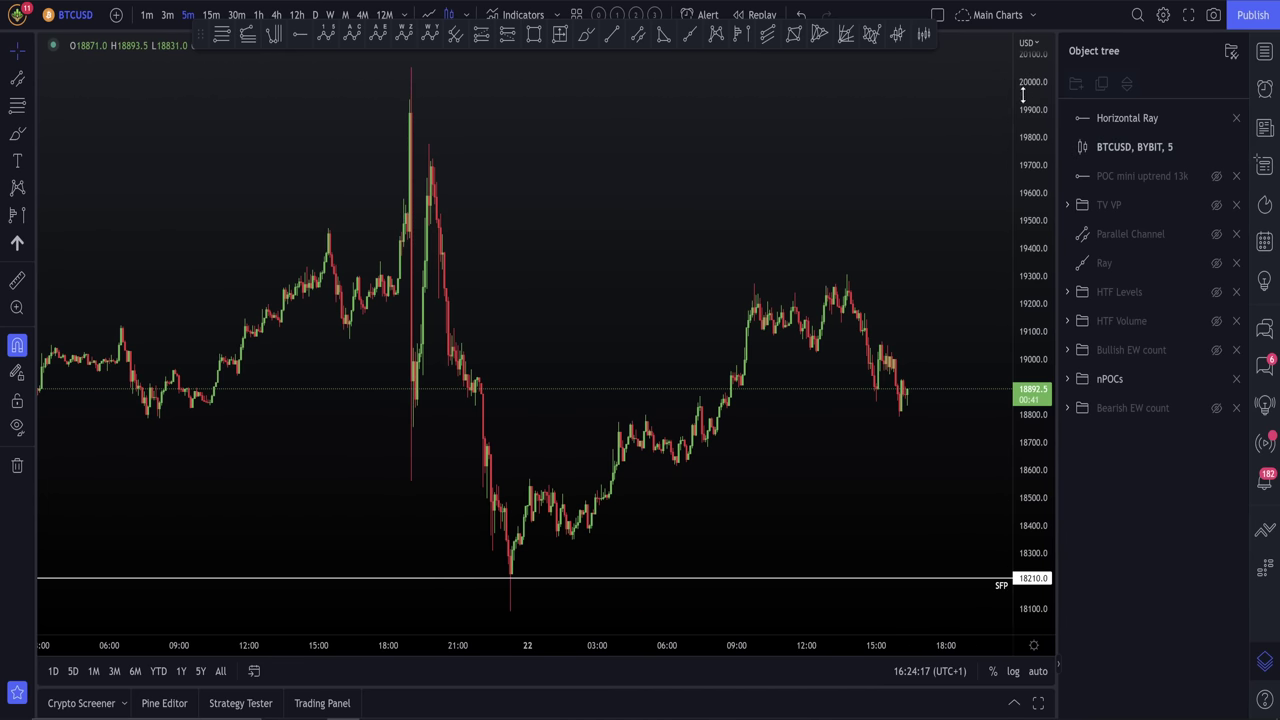
# Step: Review the market profile image in the Discord trading channel and the live BTCUSD TPO chart, returning to the TradingView chart
pyautogui.hotkey('alt', 'Tab')
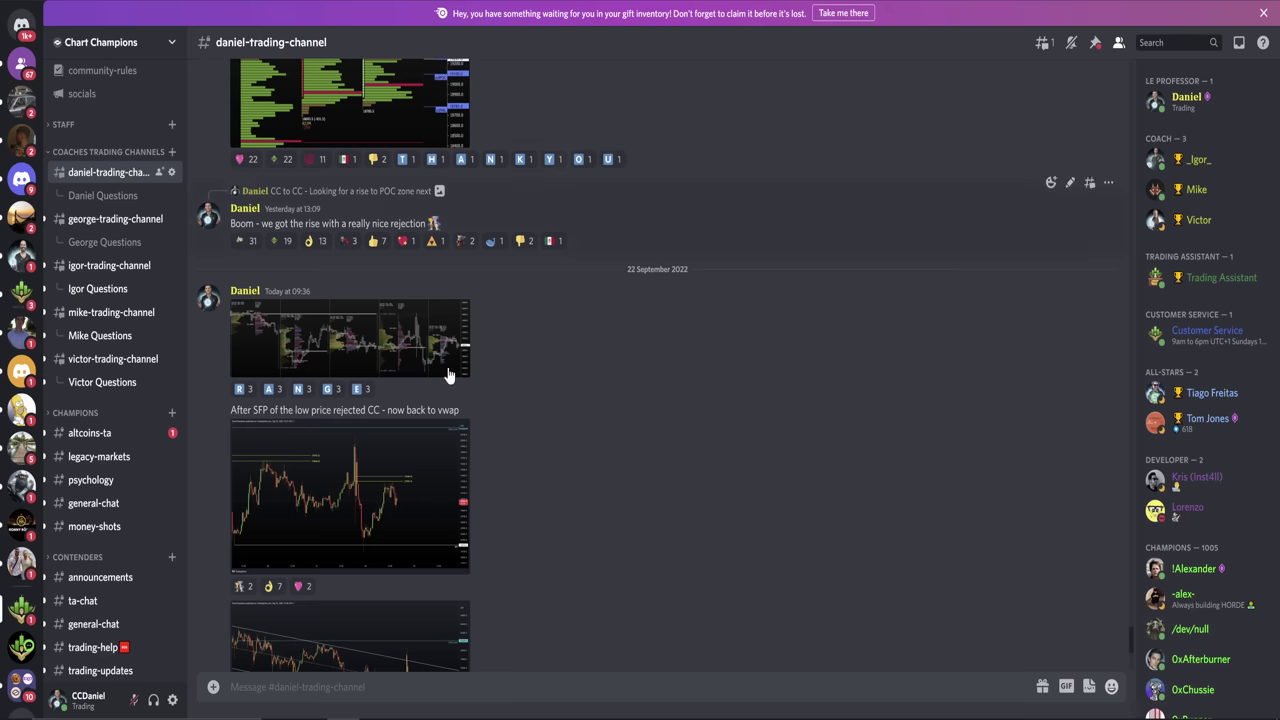
pyautogui.click(337, 352)
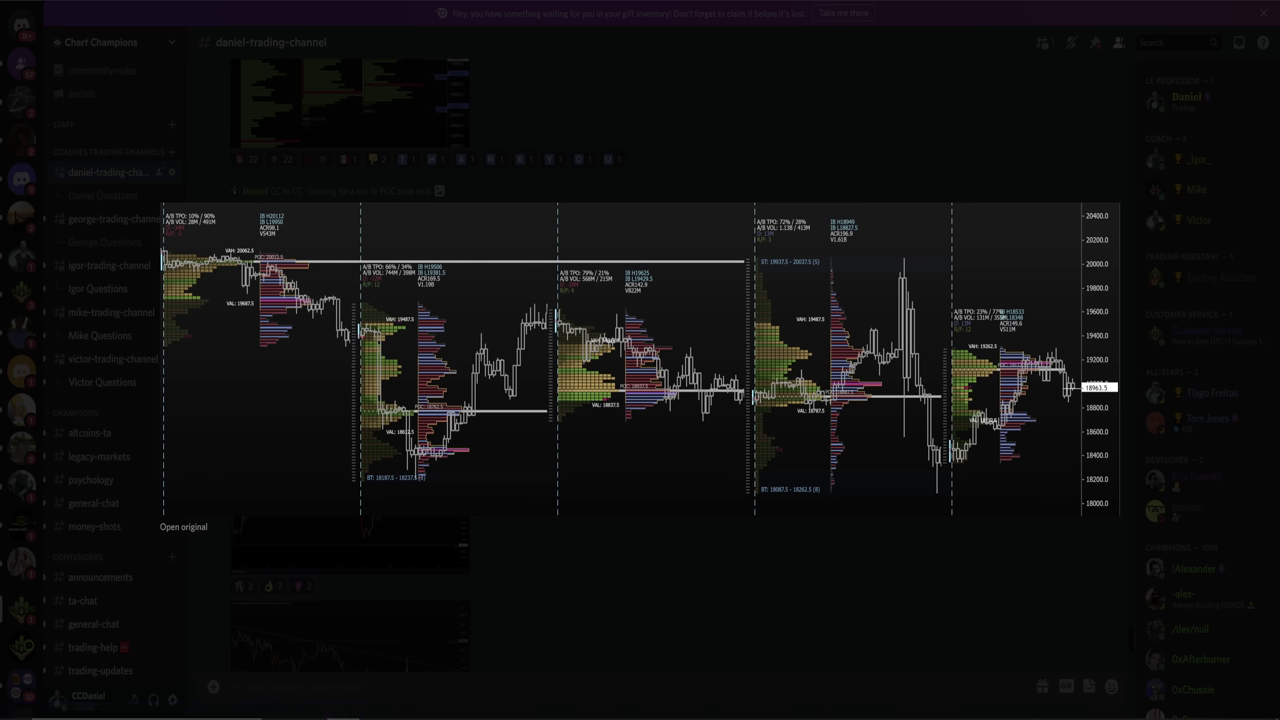
pyautogui.hotkey('alt', 'Tab')
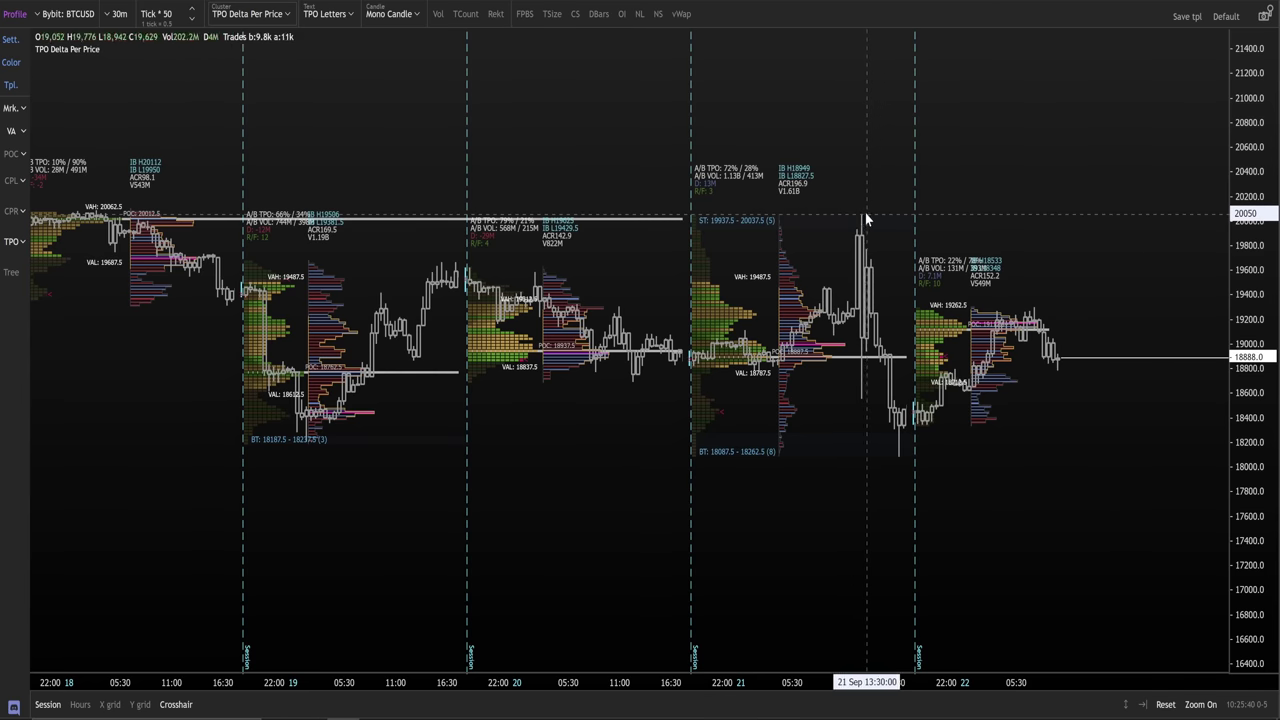
pyautogui.hotkey('alt', 'Tab')
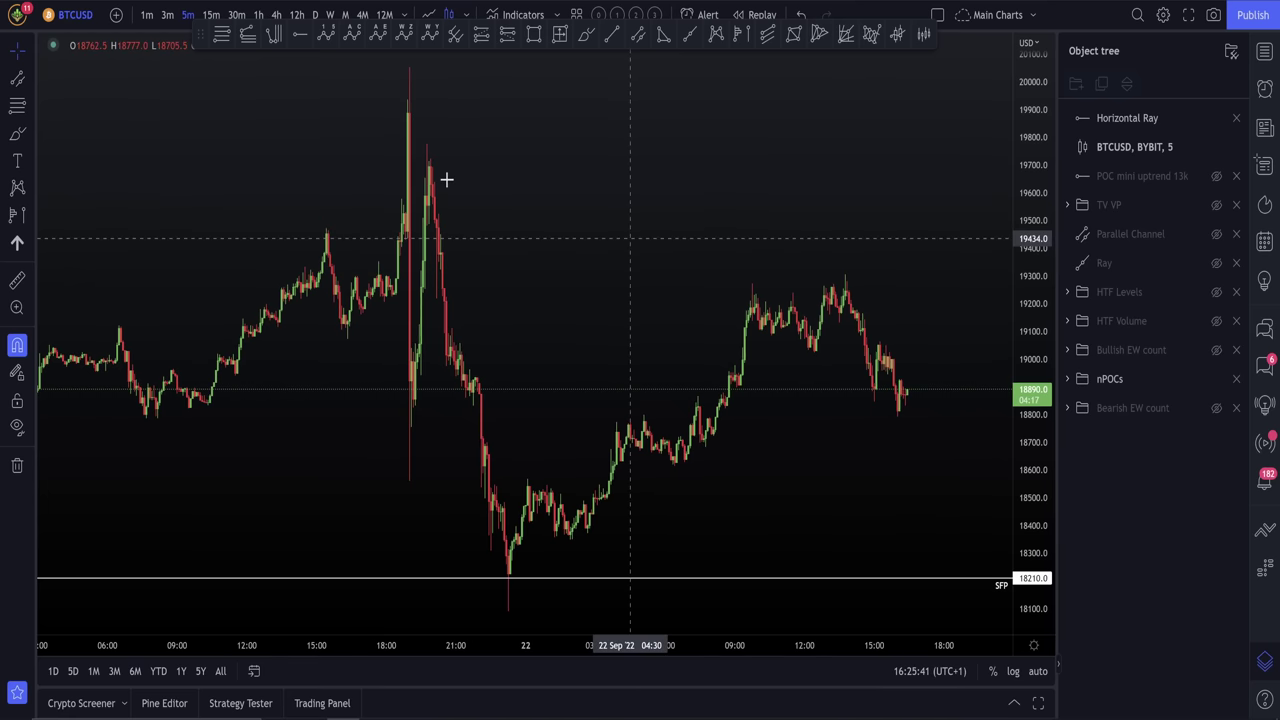
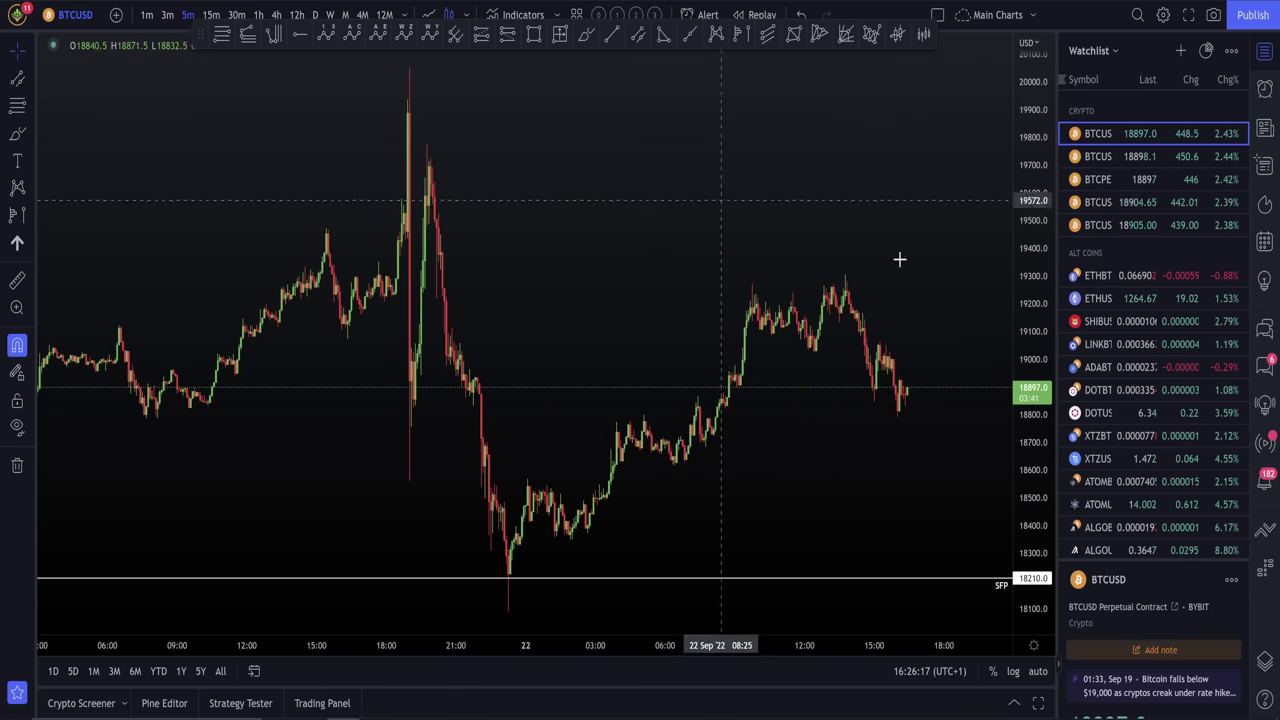
# Step: View the ES1! futures chart from the watchlist and return to the BTCUSD perpetual chart
pyautogui.scroll(-5, 1122, 370)
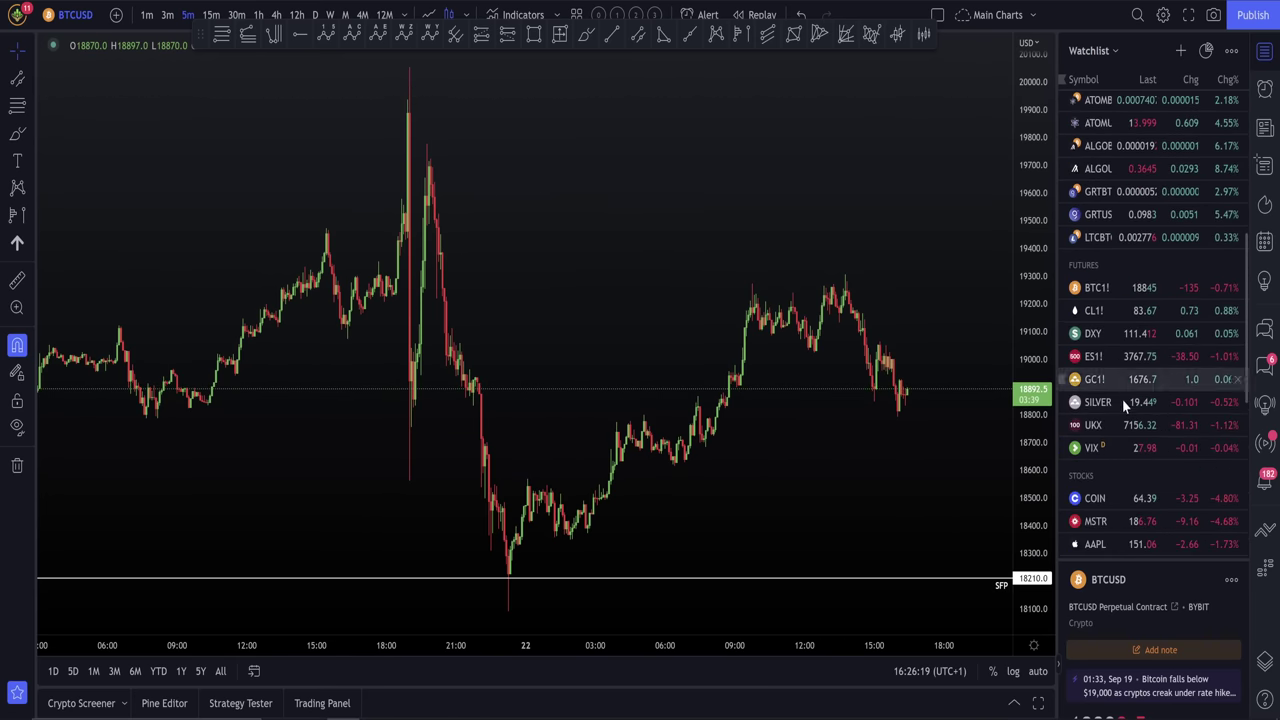
pyautogui.click(1115, 356)
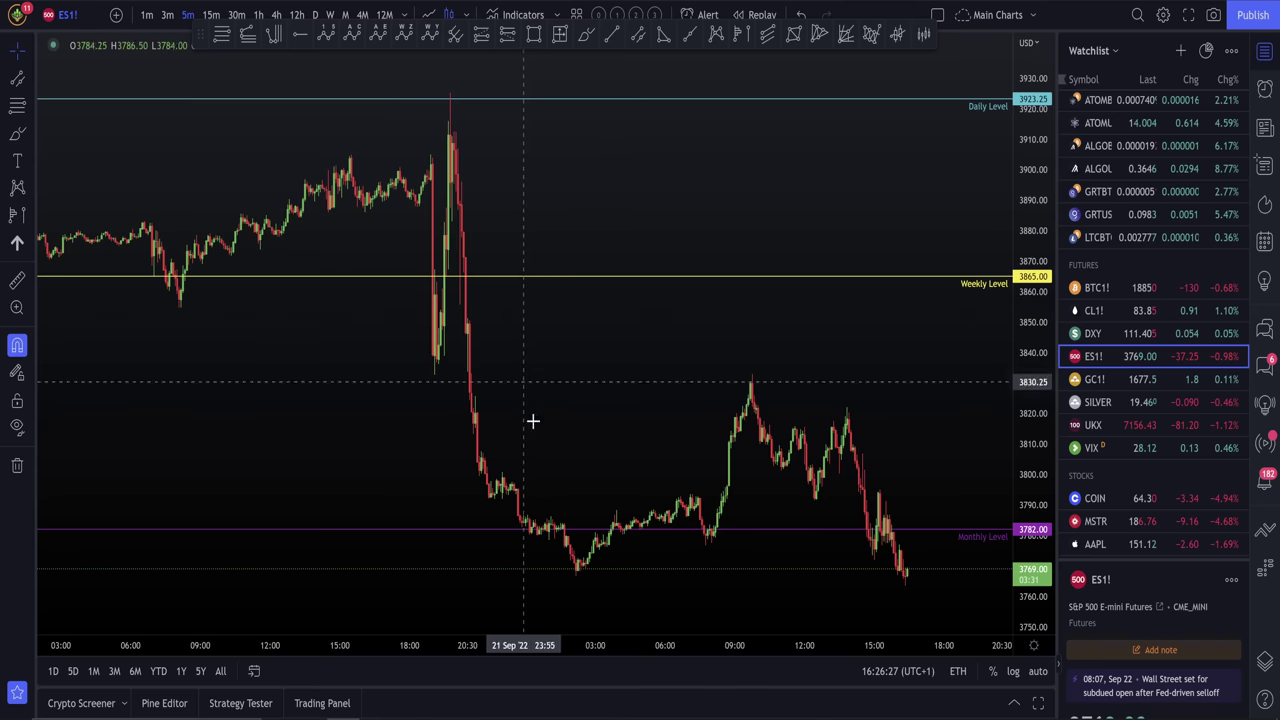
pyautogui.scroll(3, 1106, 149)
pyautogui.scroll(1, 1106, 131)
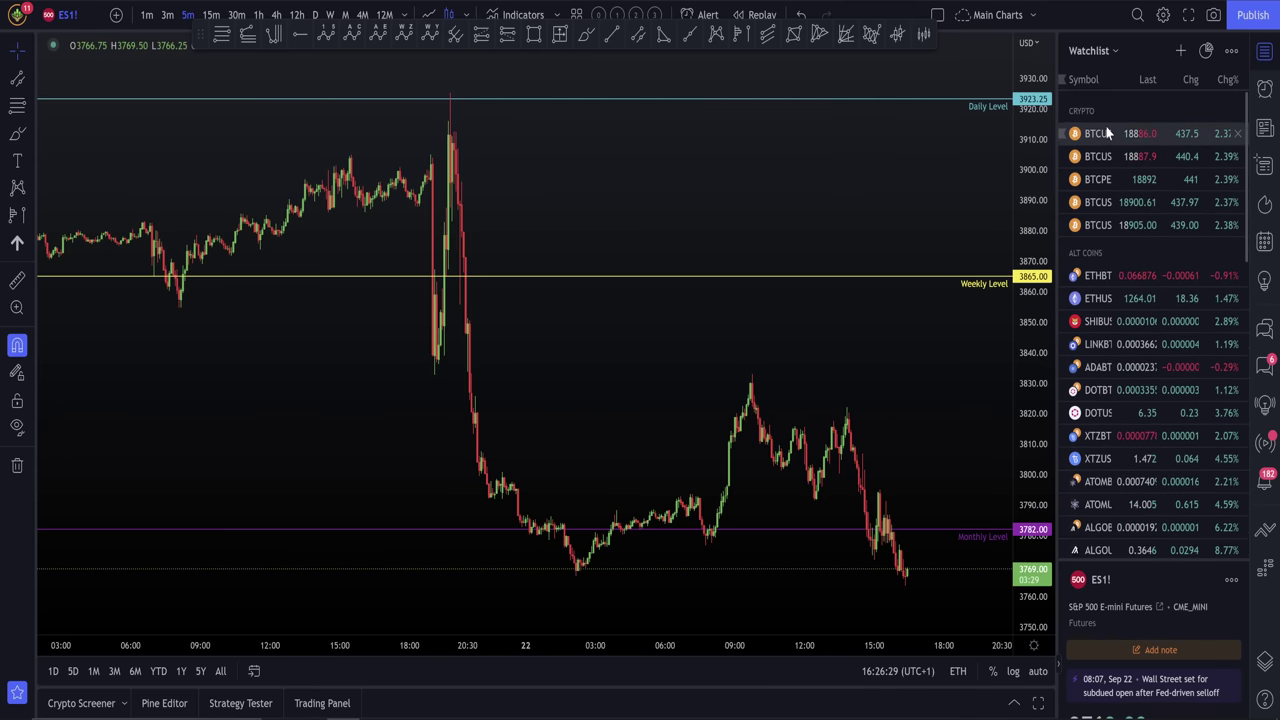
pyautogui.click(1106, 134)
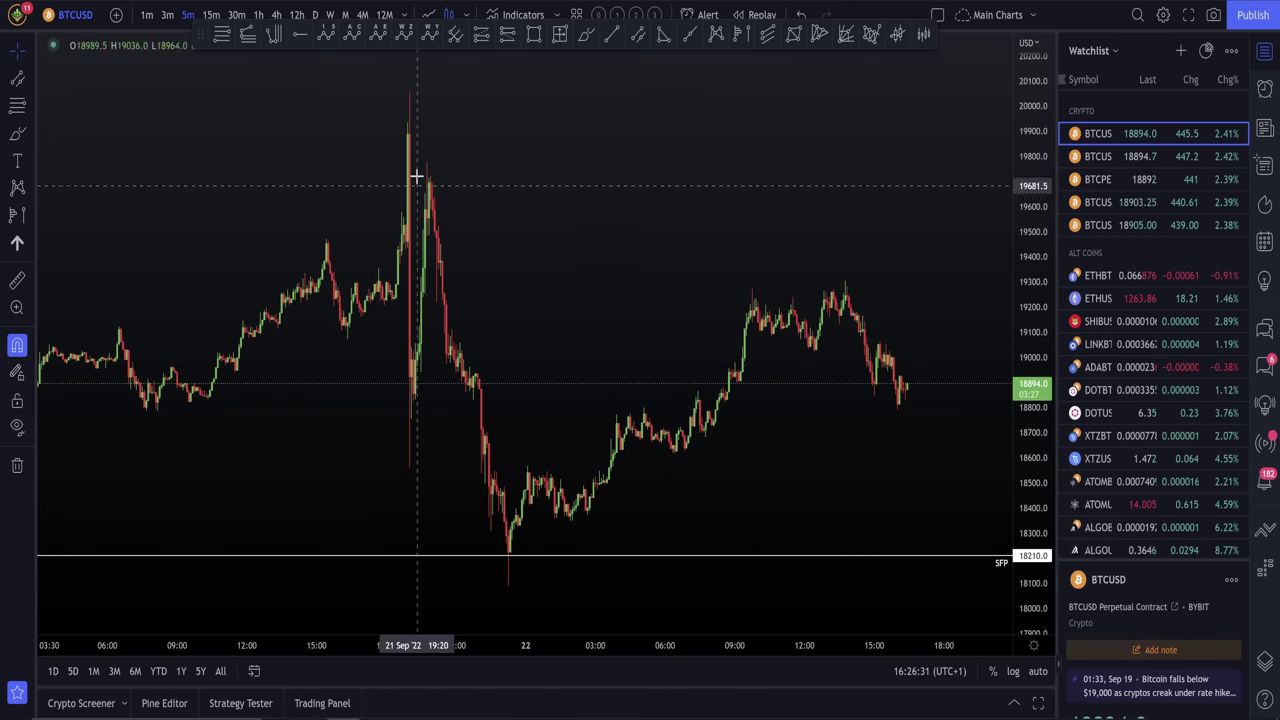
# Step: Compare recent price action on the ES1! and DXY charts, returning to BTCUSD
pyautogui.scroll(-3, 1116, 441)
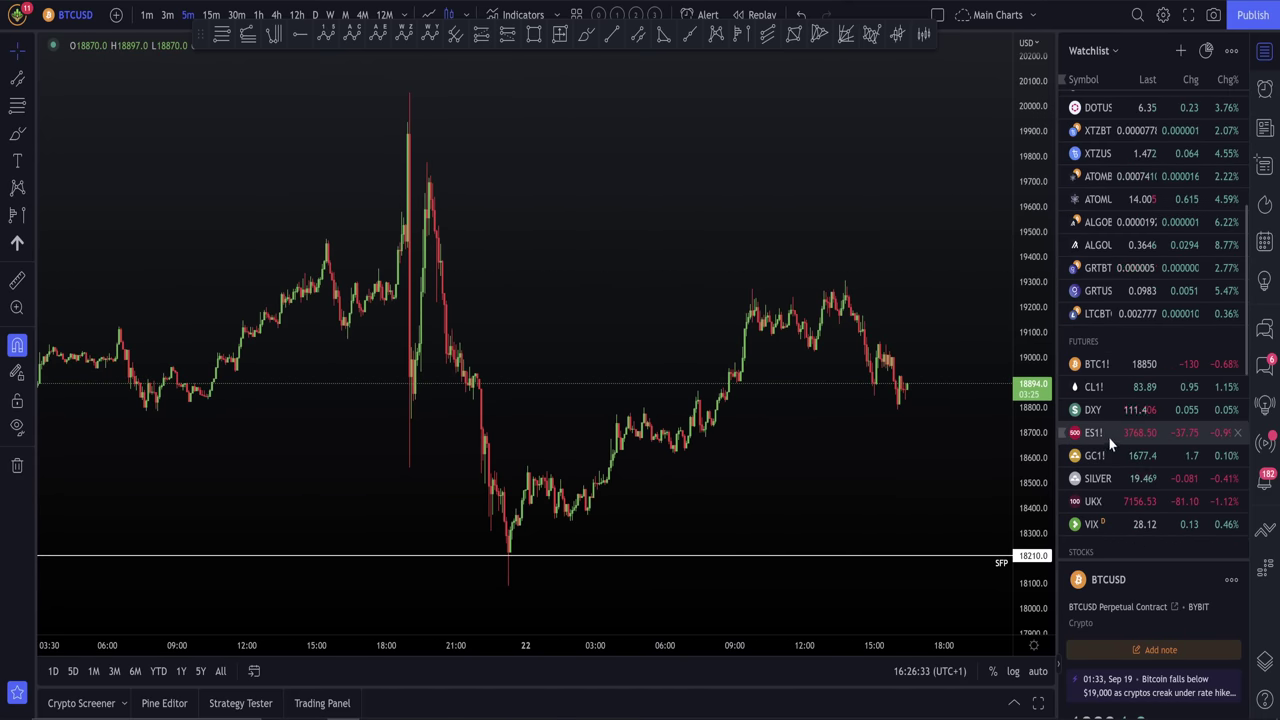
pyautogui.click(1108, 436)
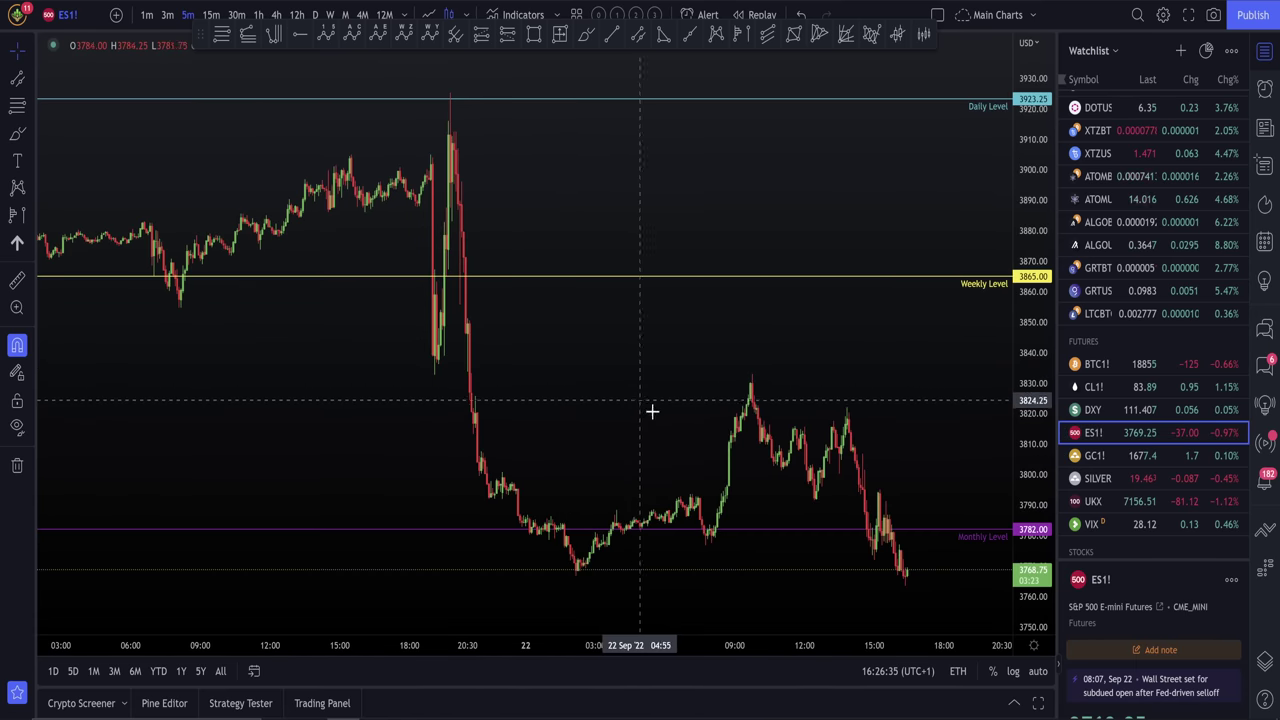
pyautogui.scroll(4, 851, 480)
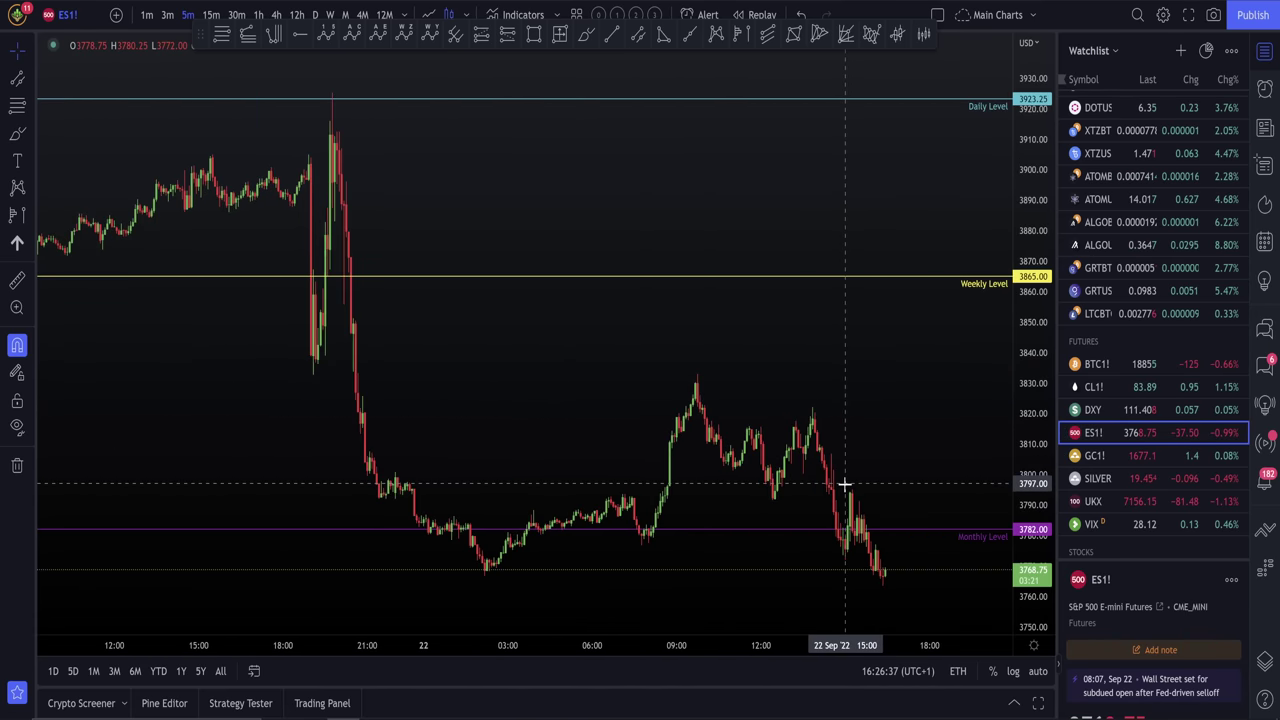
pyautogui.click(1090, 410)
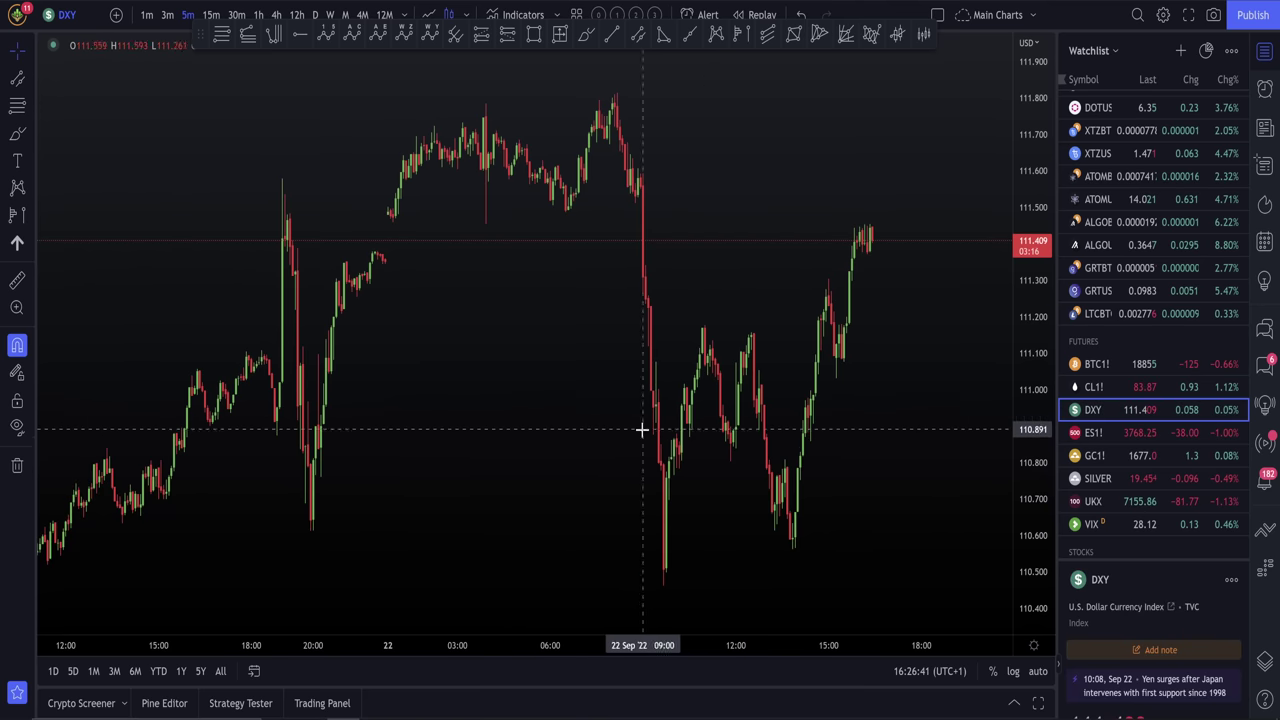
pyautogui.click(1110, 436)
pyautogui.scroll(5, 1125, 250)
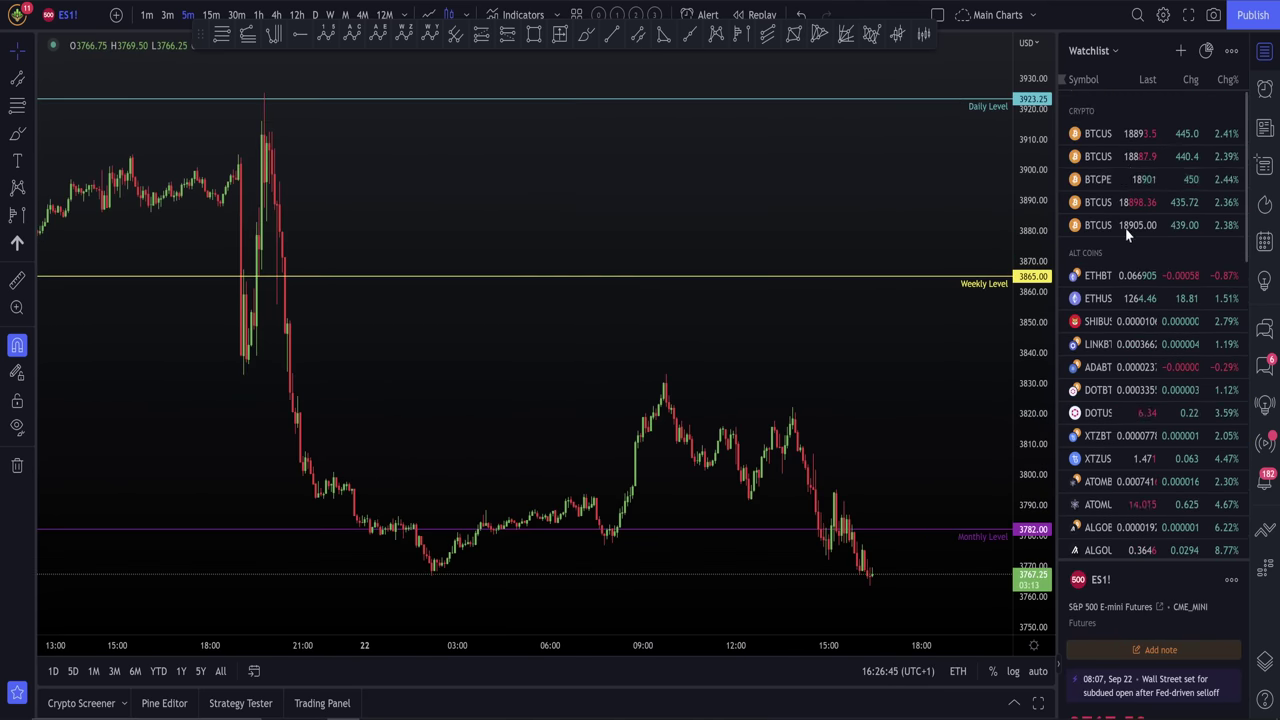
pyautogui.click(1124, 135)
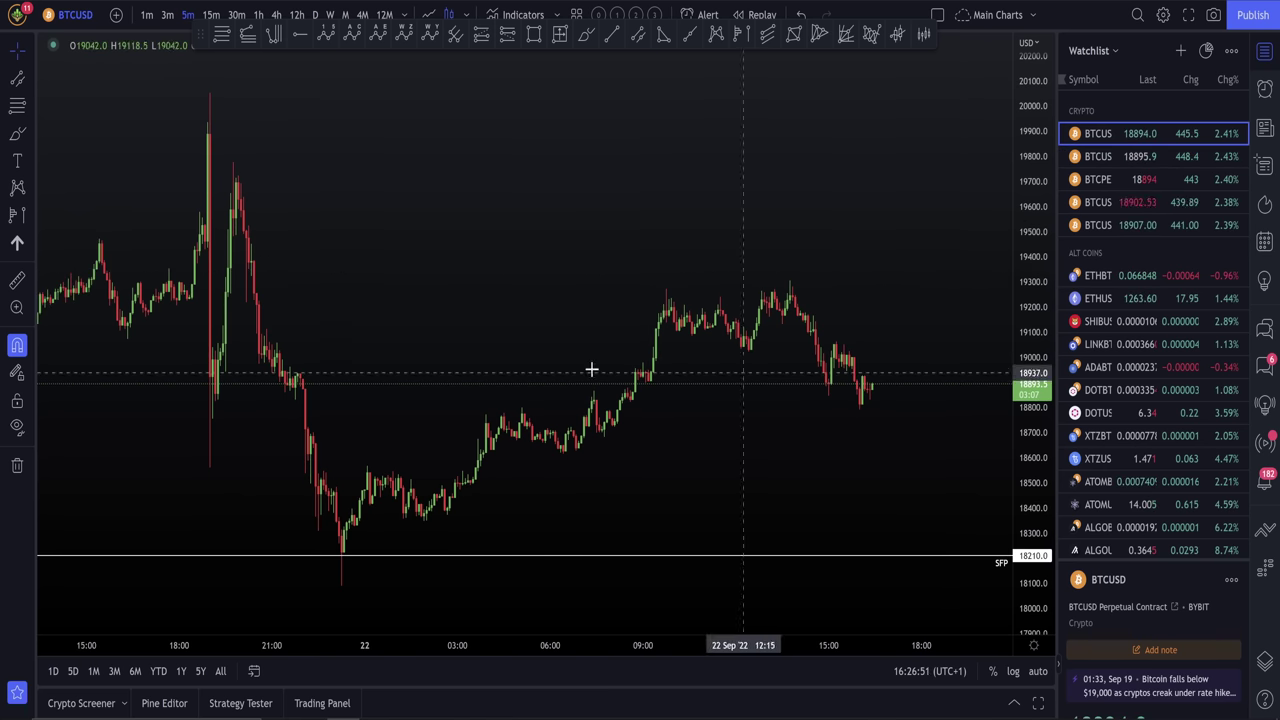
# Step: Check the 21 September BTCUSD spike high against the session's TPO profile chart and return to TradingView
pyautogui.scroll(-1, 262, 265)
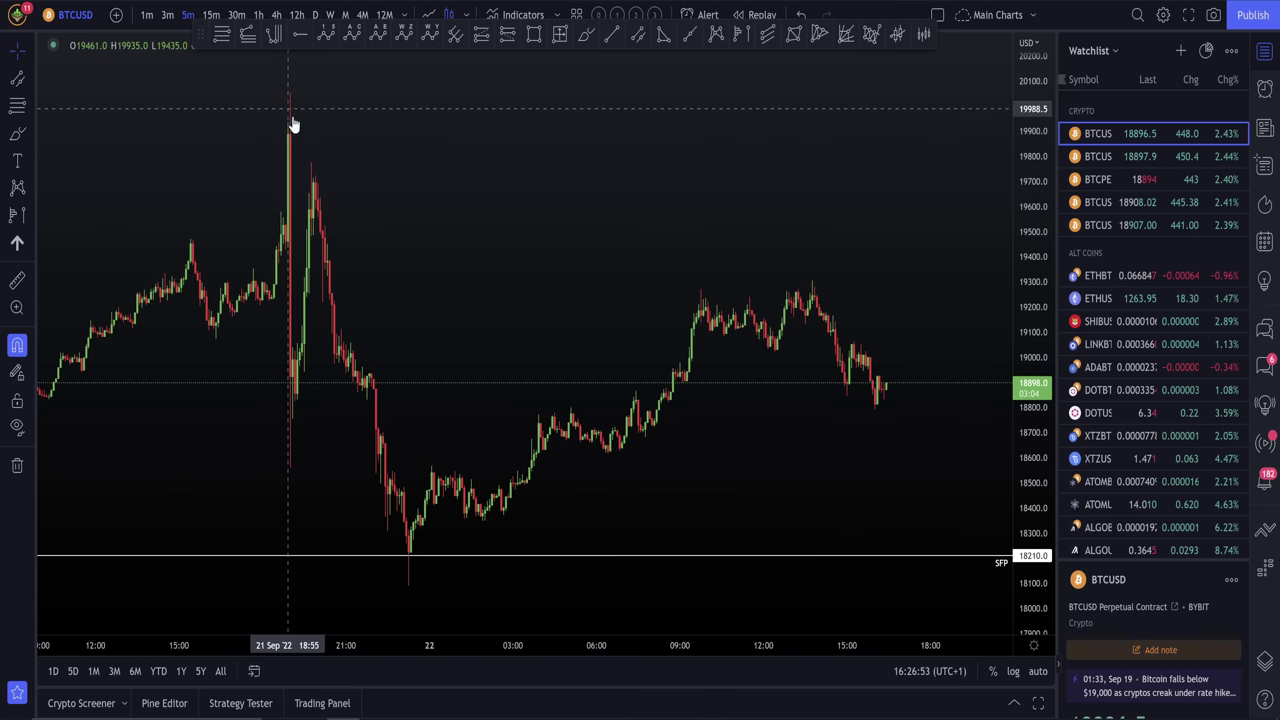
pyautogui.hotkey('alt', 'Tab')
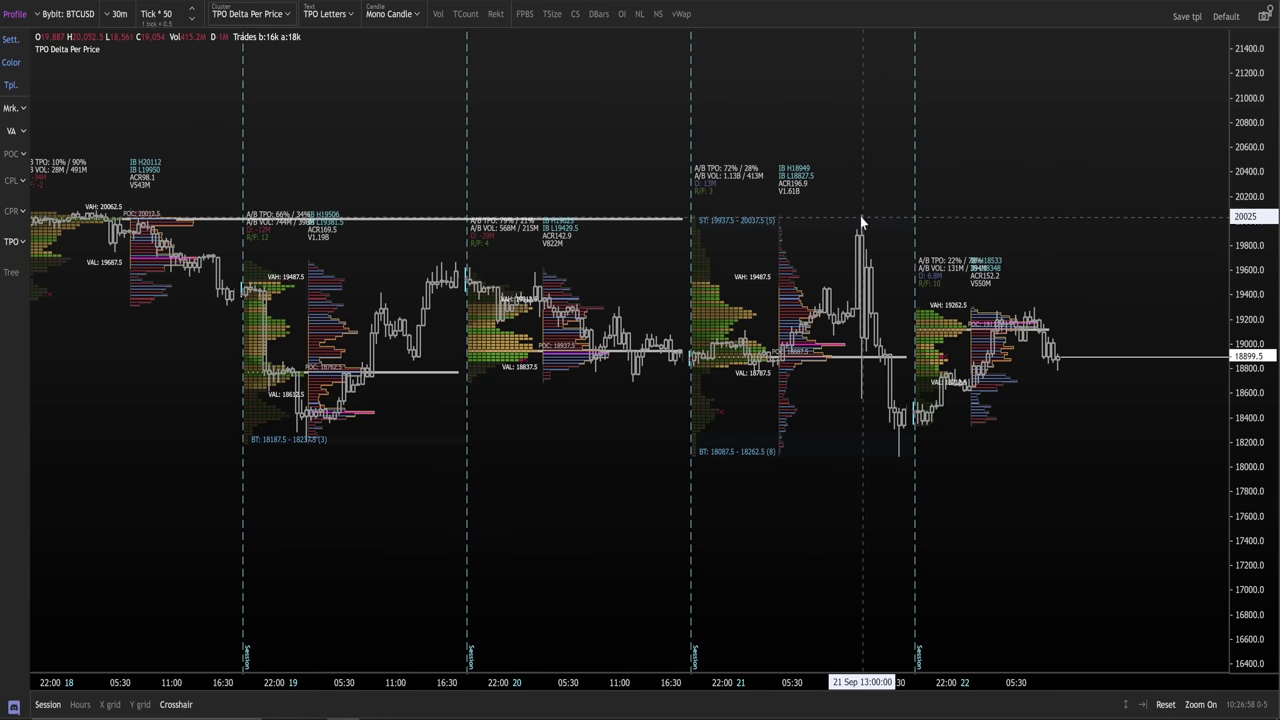
pyautogui.hotkey('alt', 'Tab')
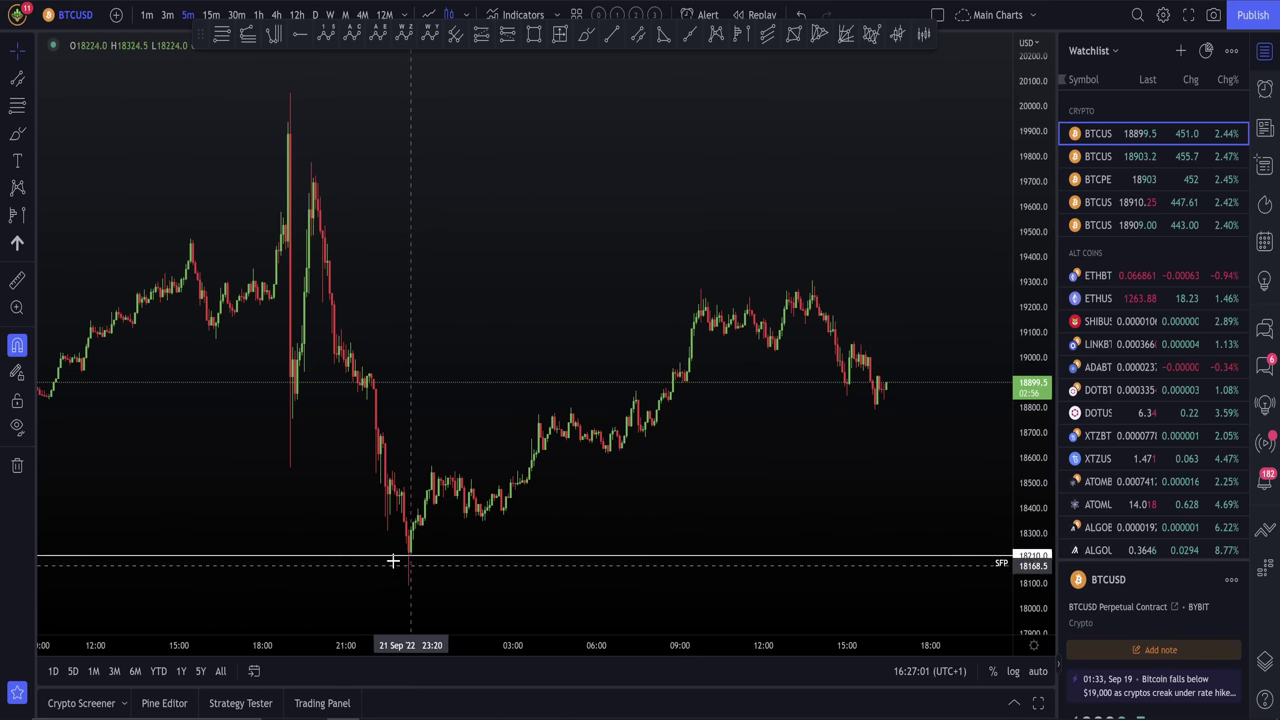
# Step: Switch BTCUSD to the 1h timeframe and examine the SFP level alongside the TPO profile chart
pyautogui.click(259, 15)
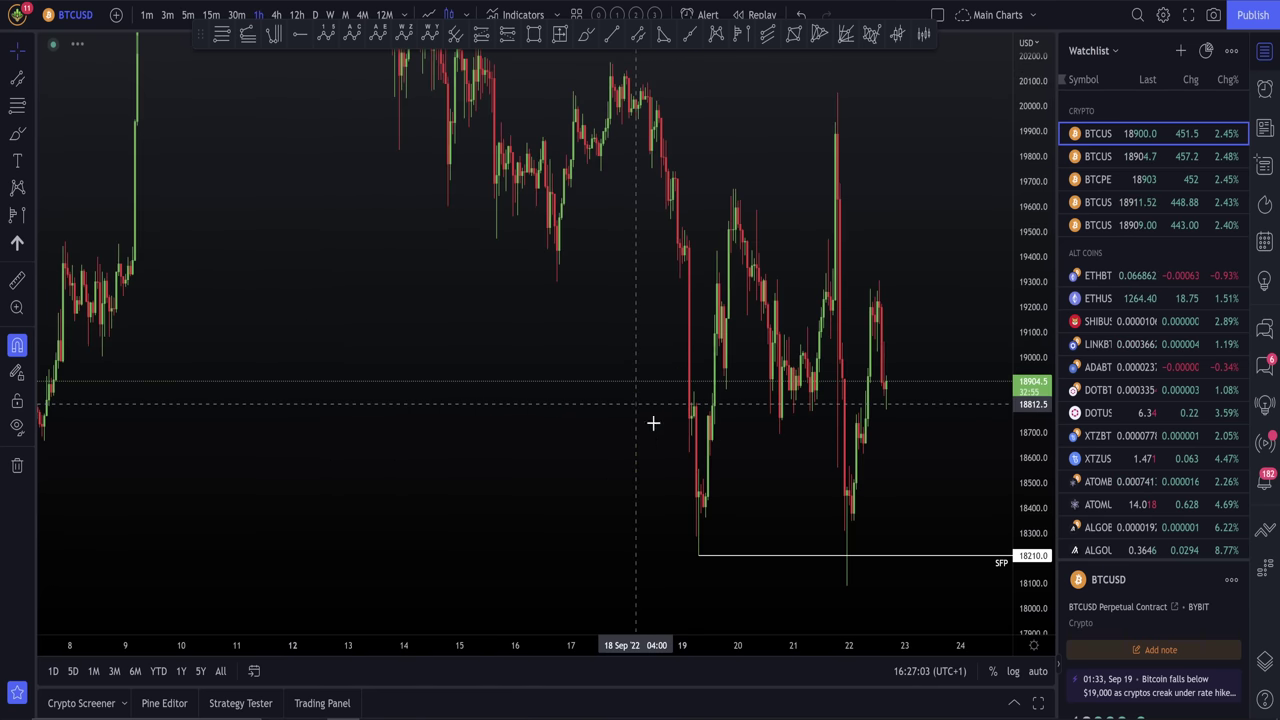
pyautogui.scroll(3, 654, 423)
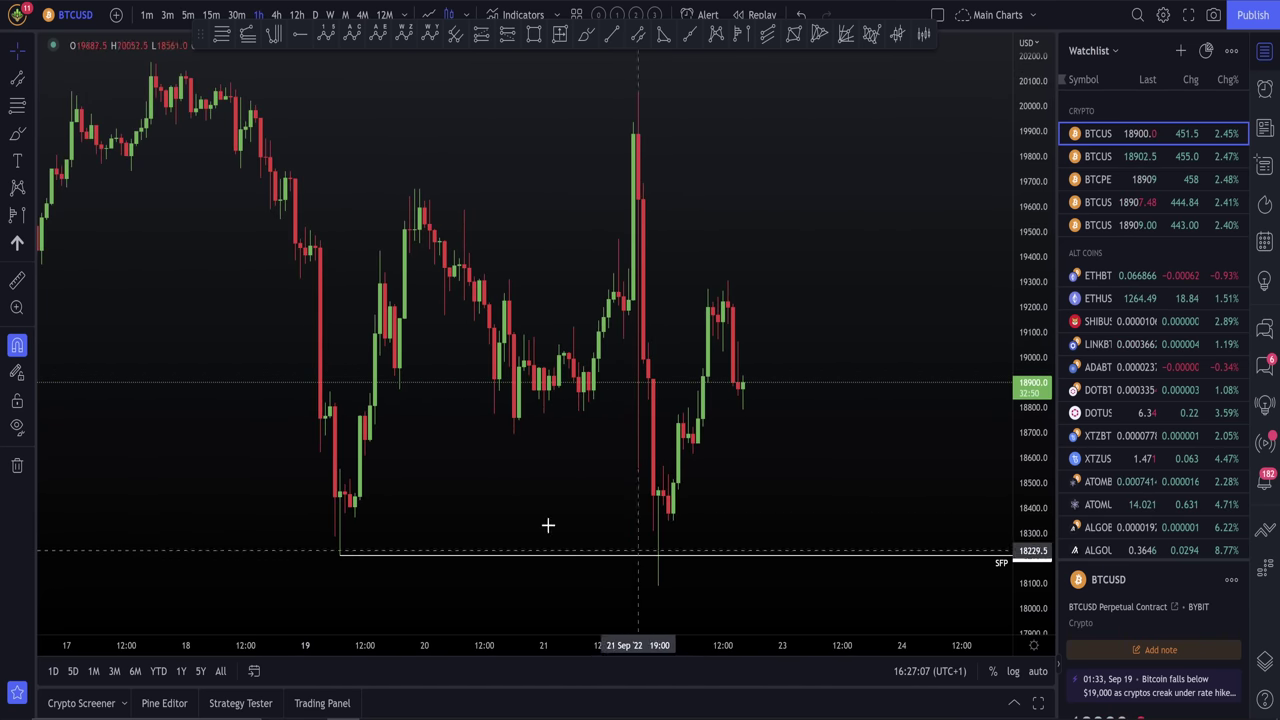
pyautogui.scroll(2, 638, 551)
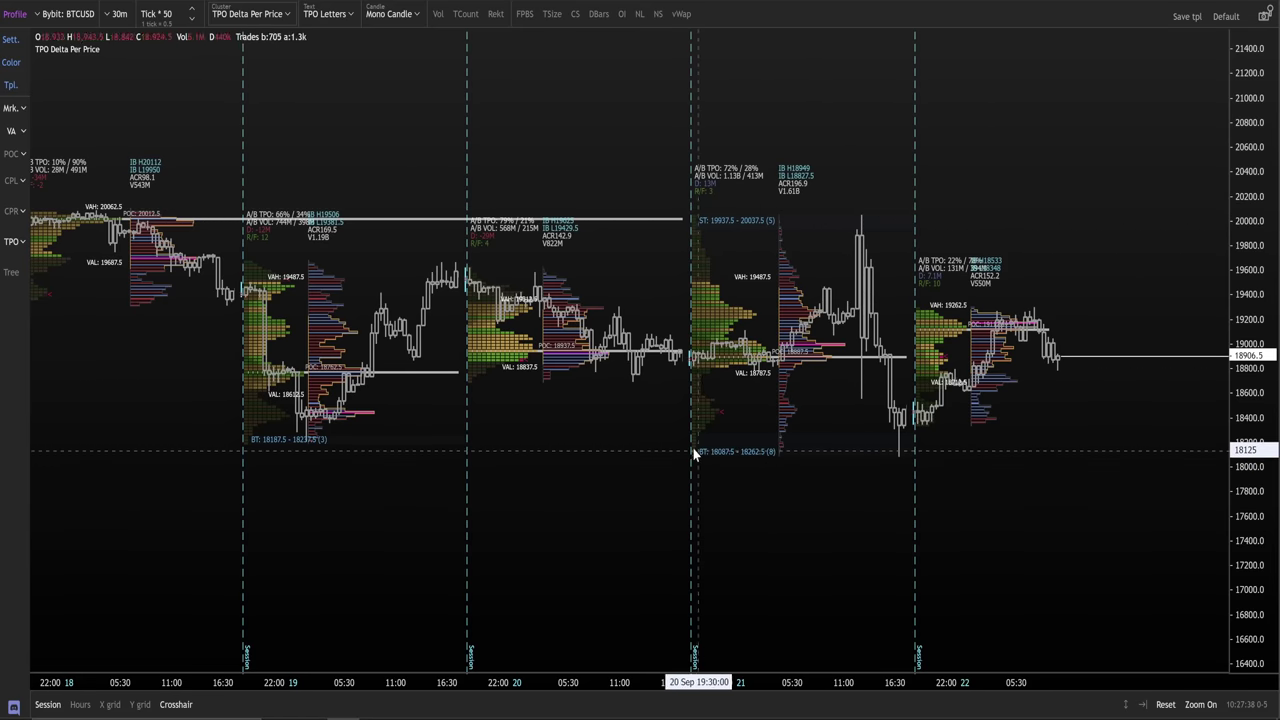
pyautogui.hotkey('alt', 'Tab')
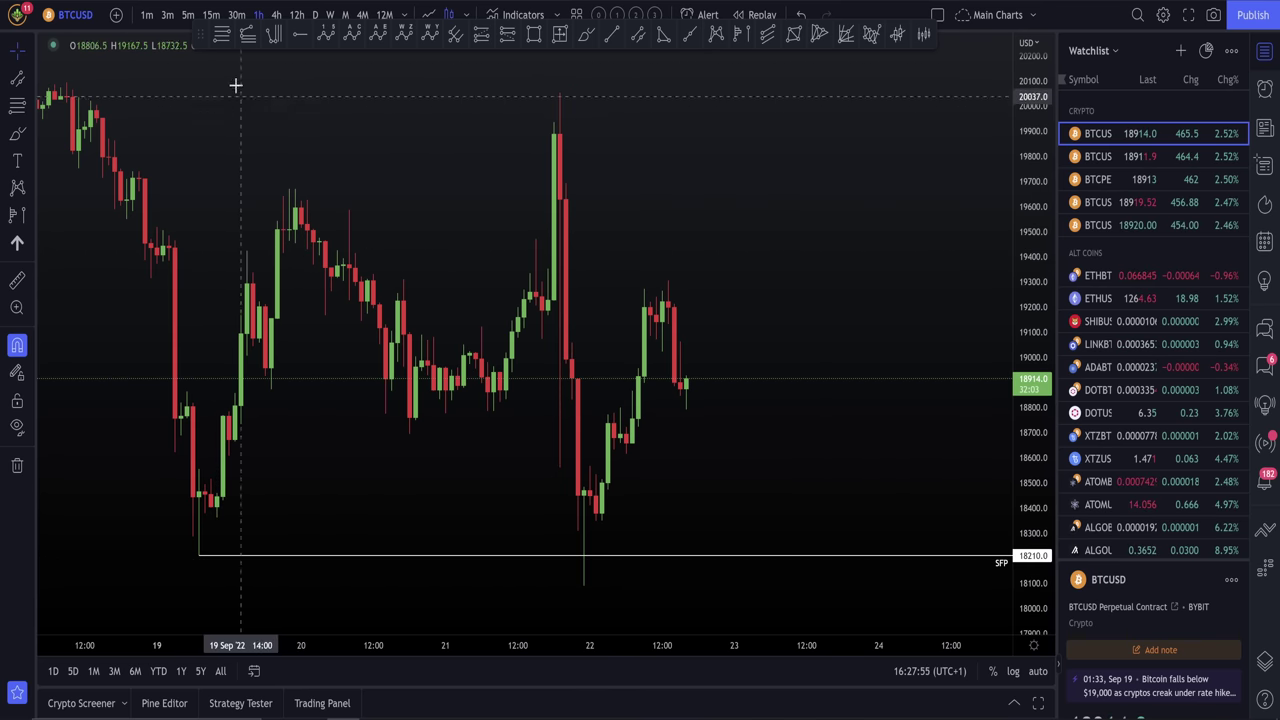
# Step: Draw a Fibonacci retracement on the 5m BTCUSD chart from the 21 September high at 20052.5 down to 18074.5, keeping automatic price scaling on
pyautogui.click(187, 15)
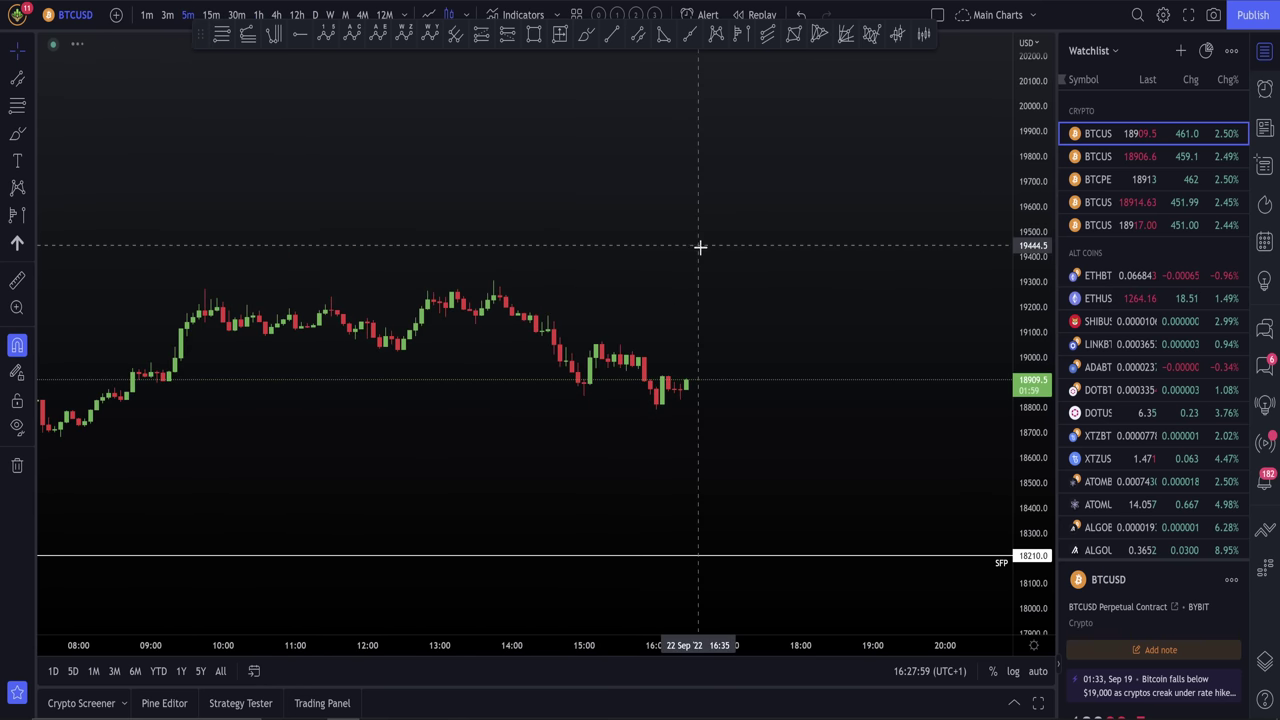
pyautogui.scroll(-5, 923, 500)
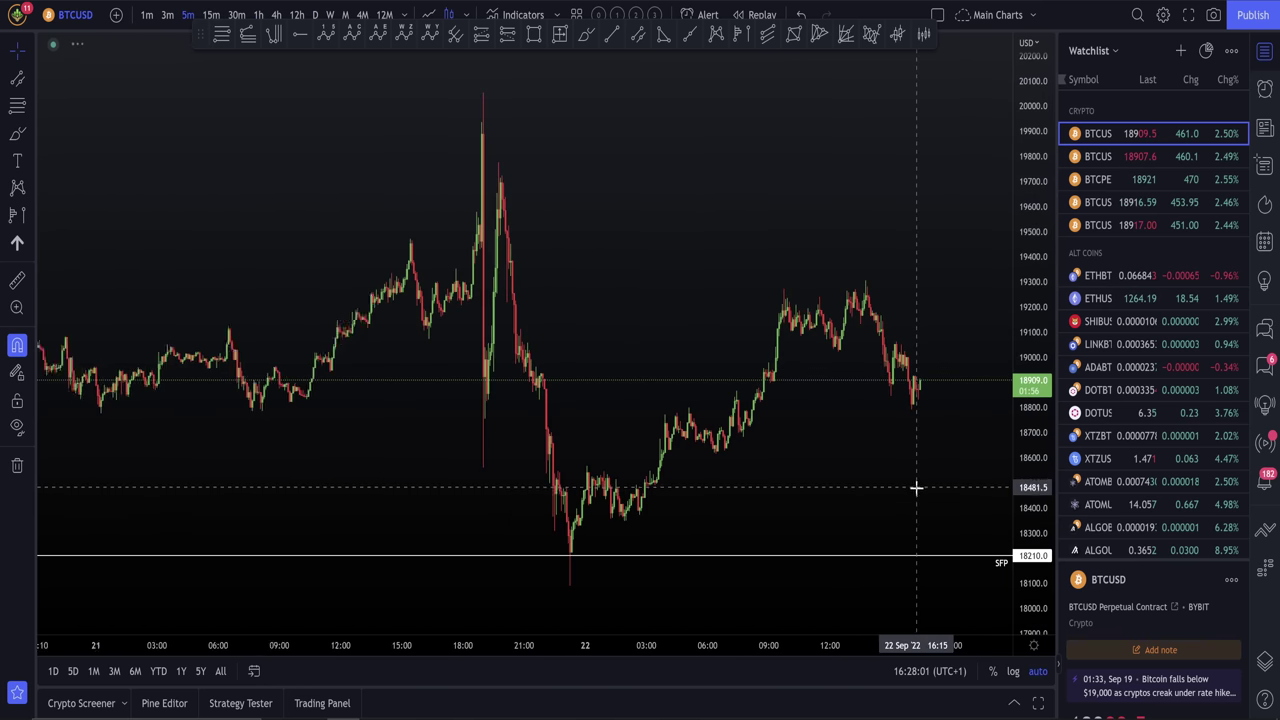
pyautogui.scroll(2, 842, 479)
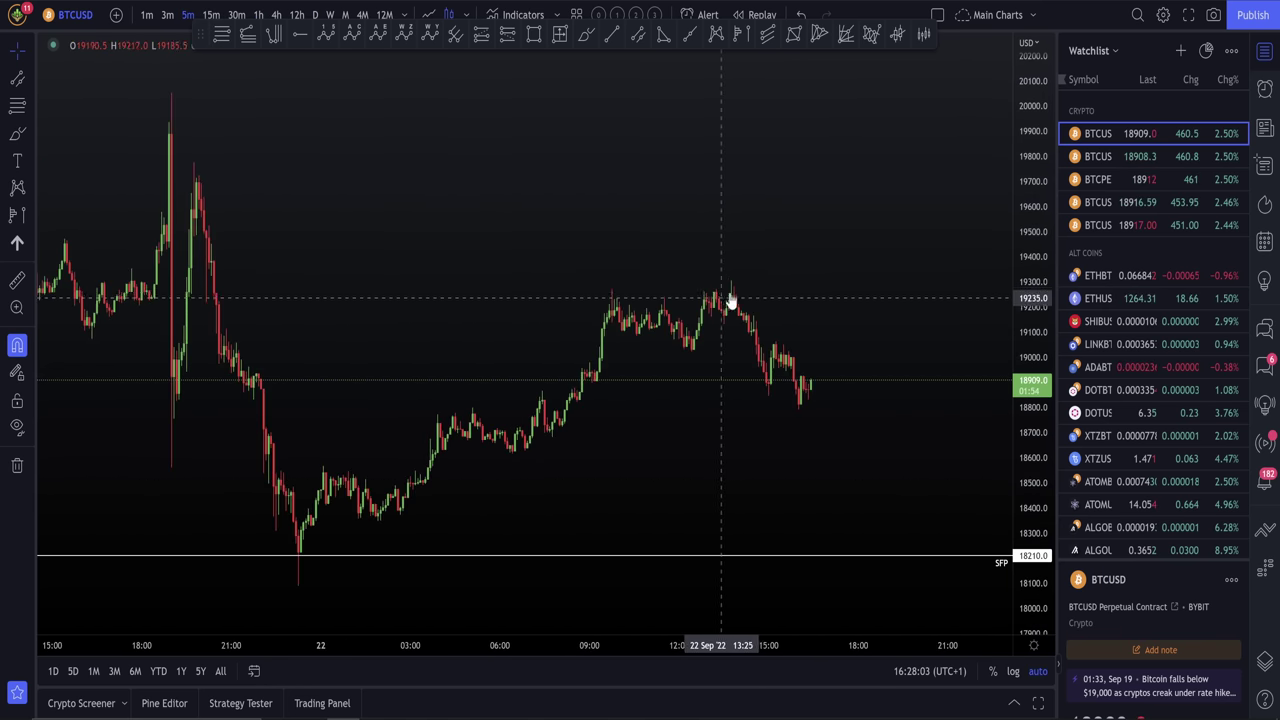
pyautogui.click(222, 35)
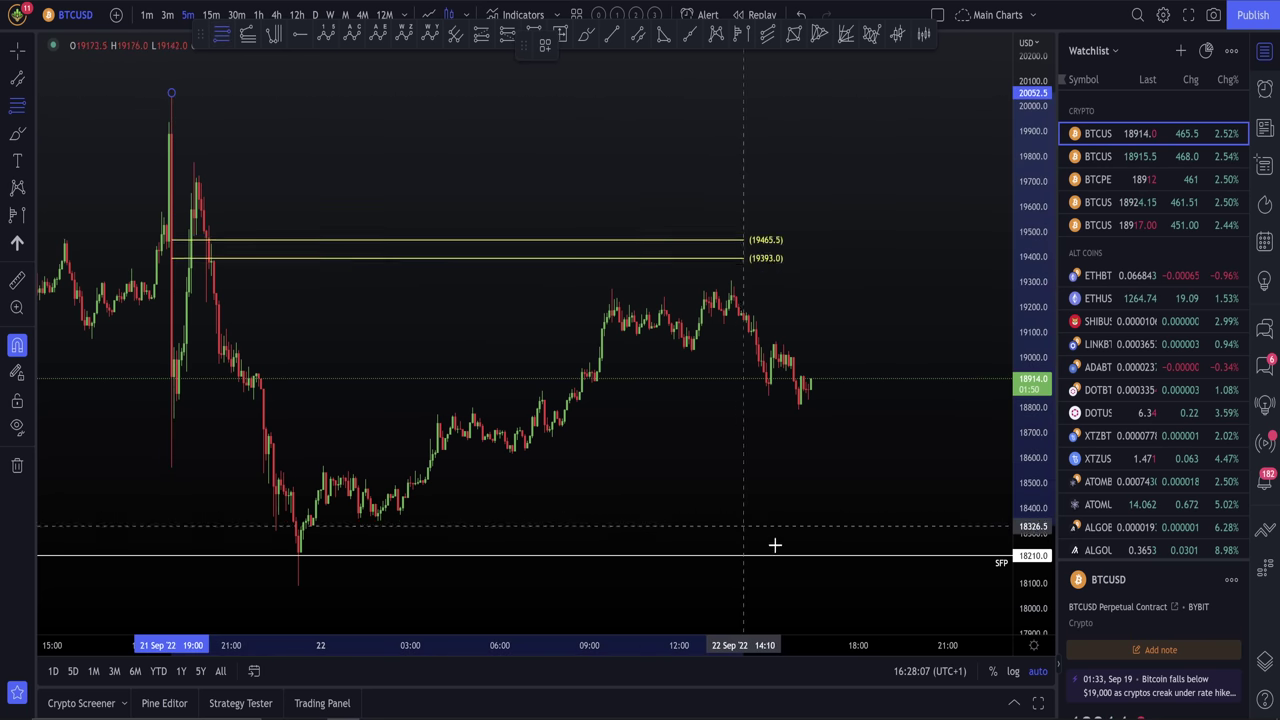
pyautogui.click(813, 589)
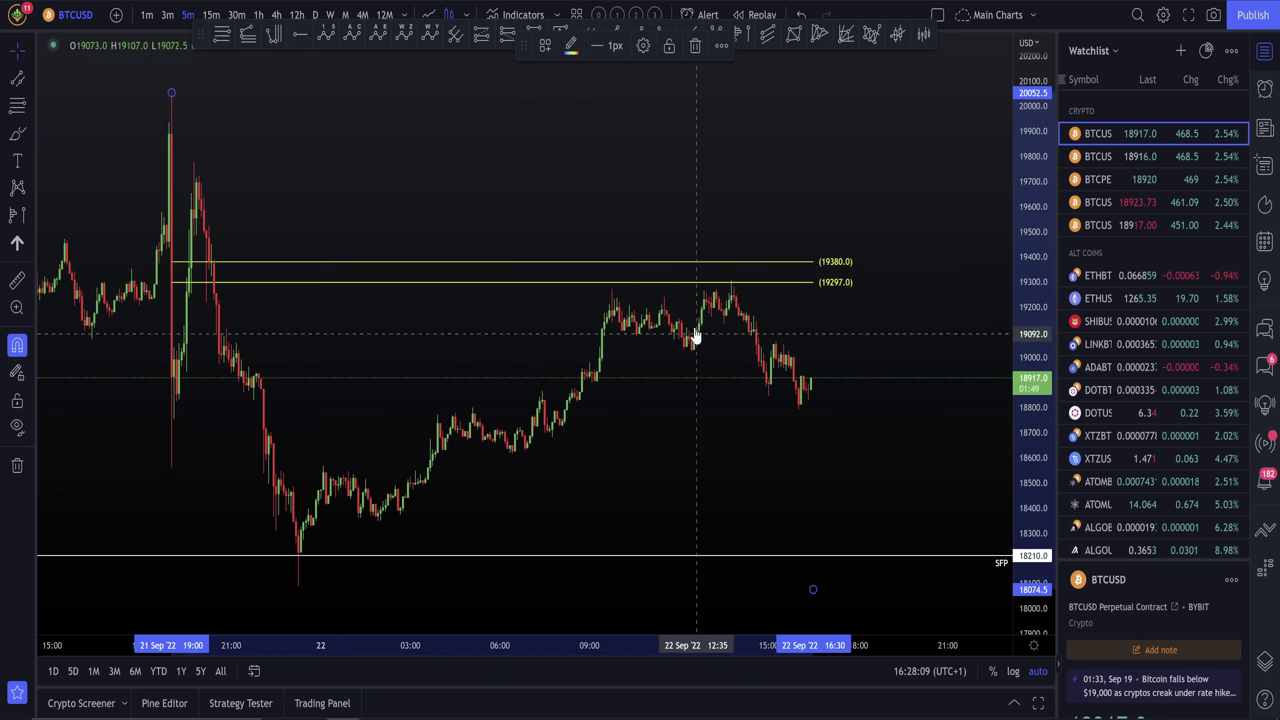
pyautogui.click(754, 295)
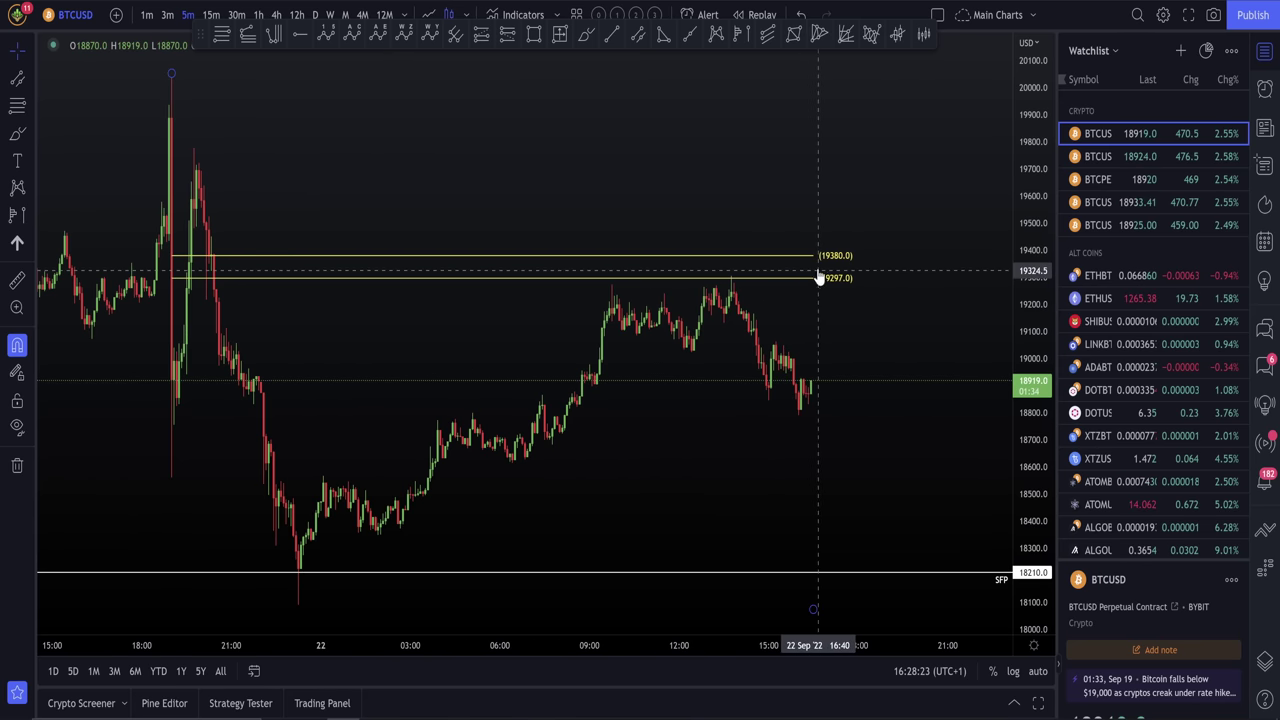
pyautogui.click(1036, 673)
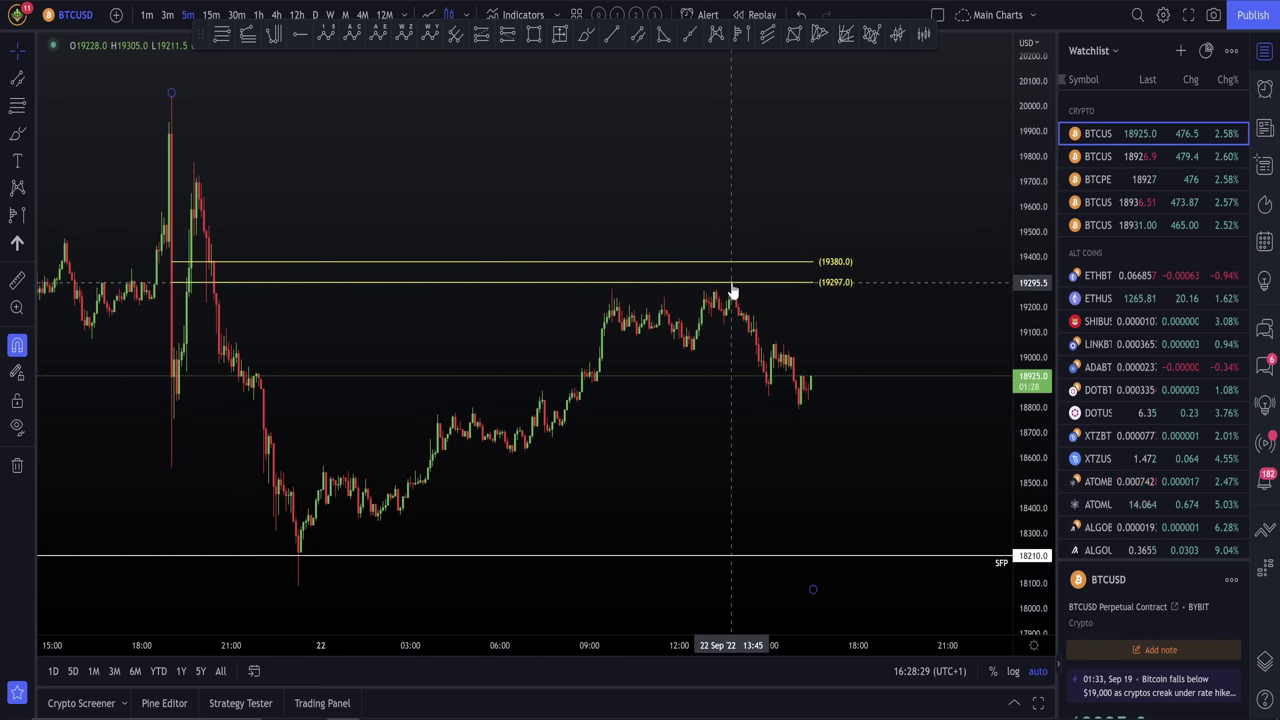
# Step: Check the ES1! 5m chart for comparison with the recent BTCUSD move and return to BTCUSD
pyautogui.scroll(-8, 1188, 391)
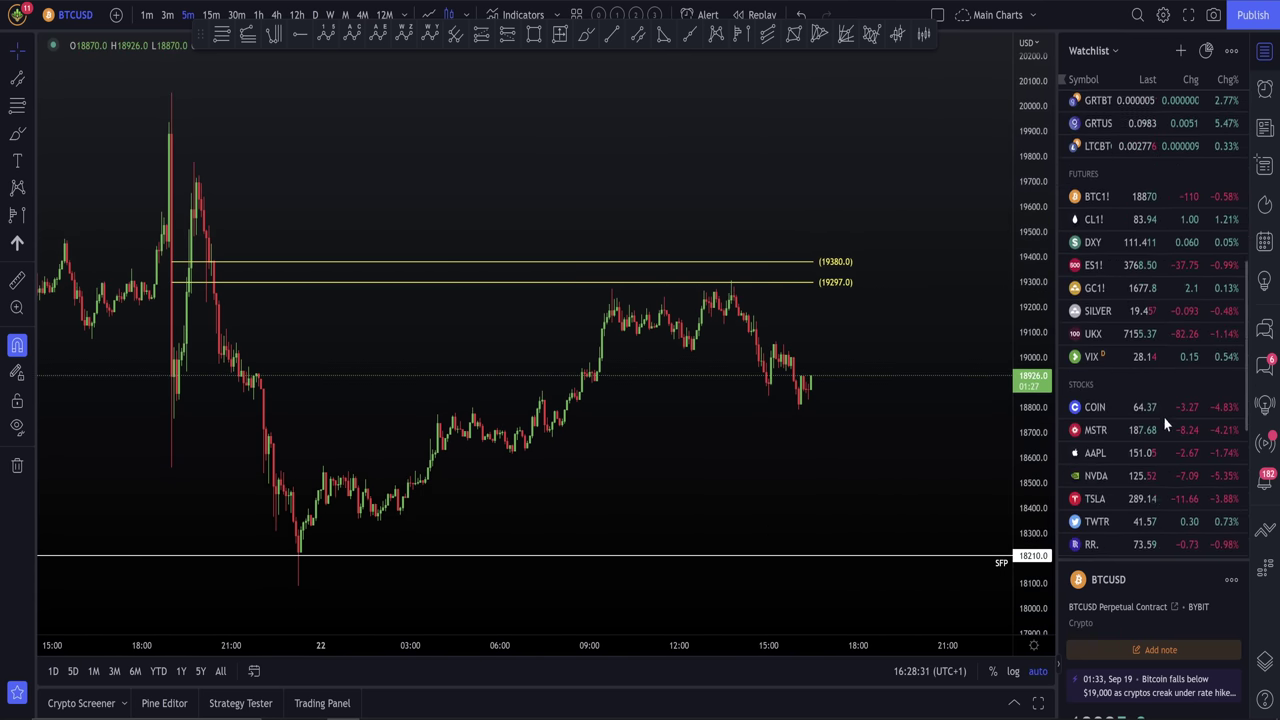
pyautogui.scroll(2, 1160, 400)
pyautogui.click(1095, 280)
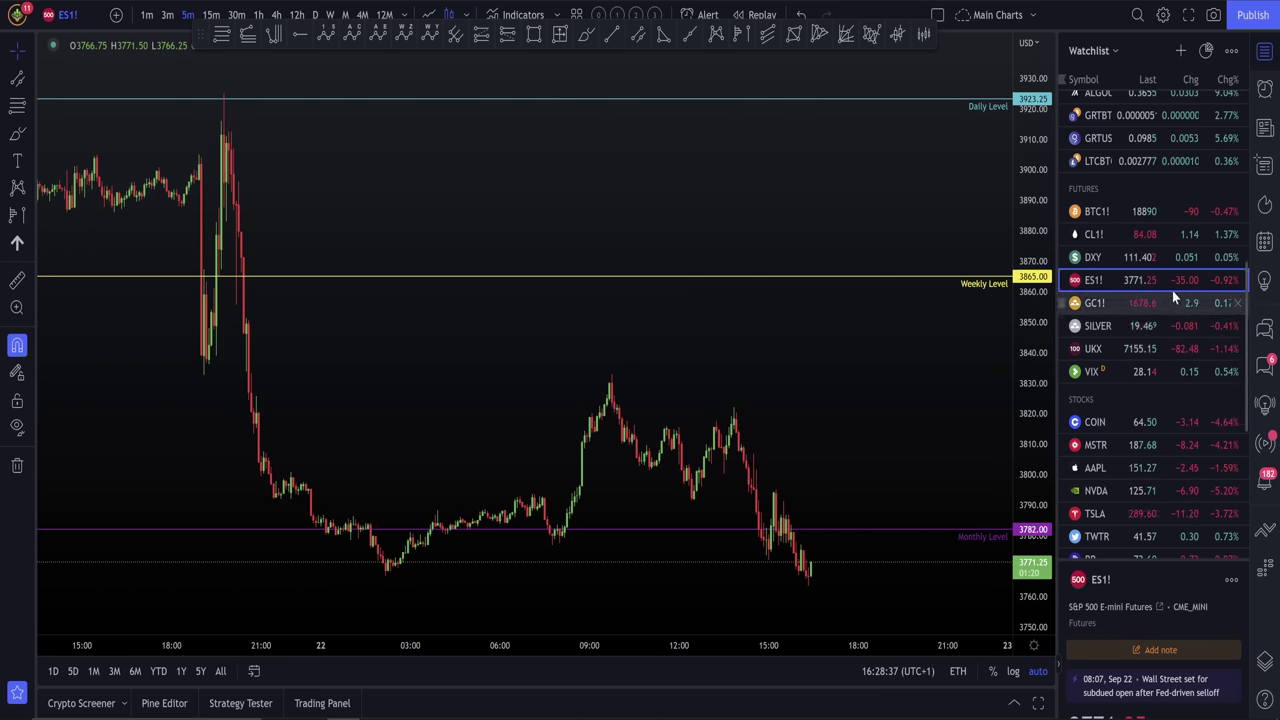
pyautogui.scroll(5, 1139, 231)
pyautogui.click(1113, 135)
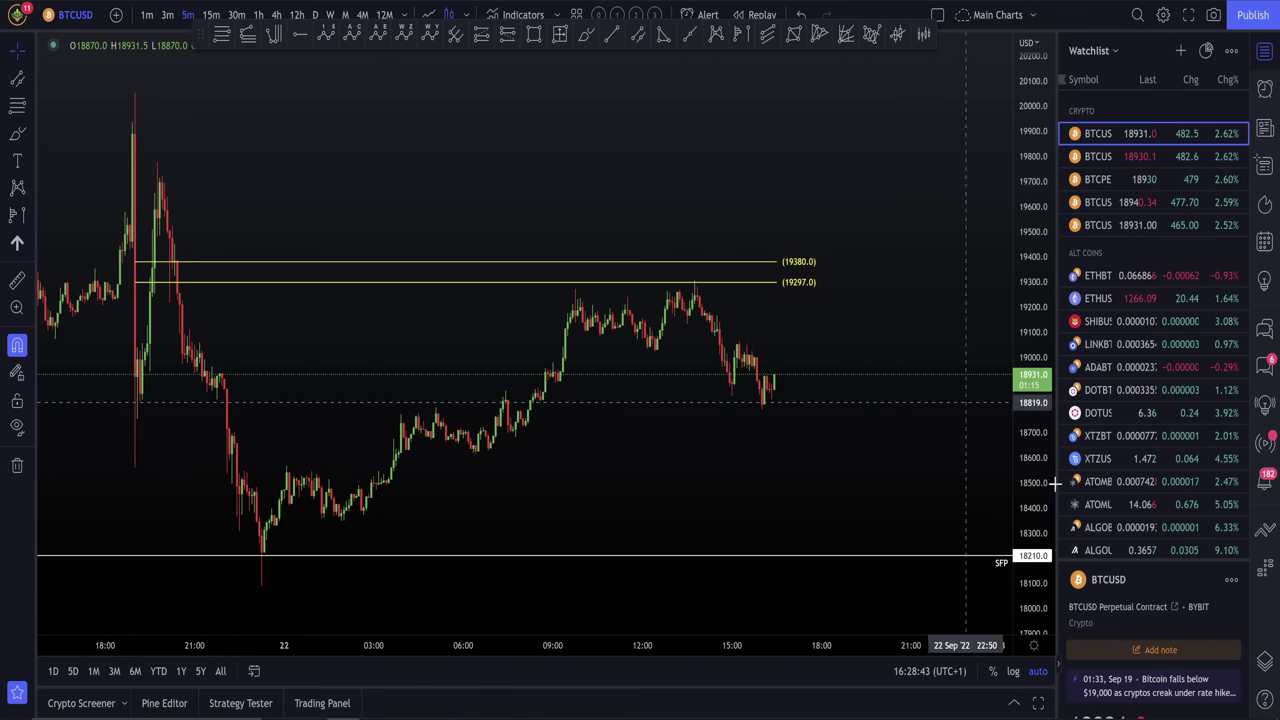
# Step: Show the hidden HTF Levels group on the BTCUSD chart and bring back the watchlist
pyautogui.click(1265, 660)
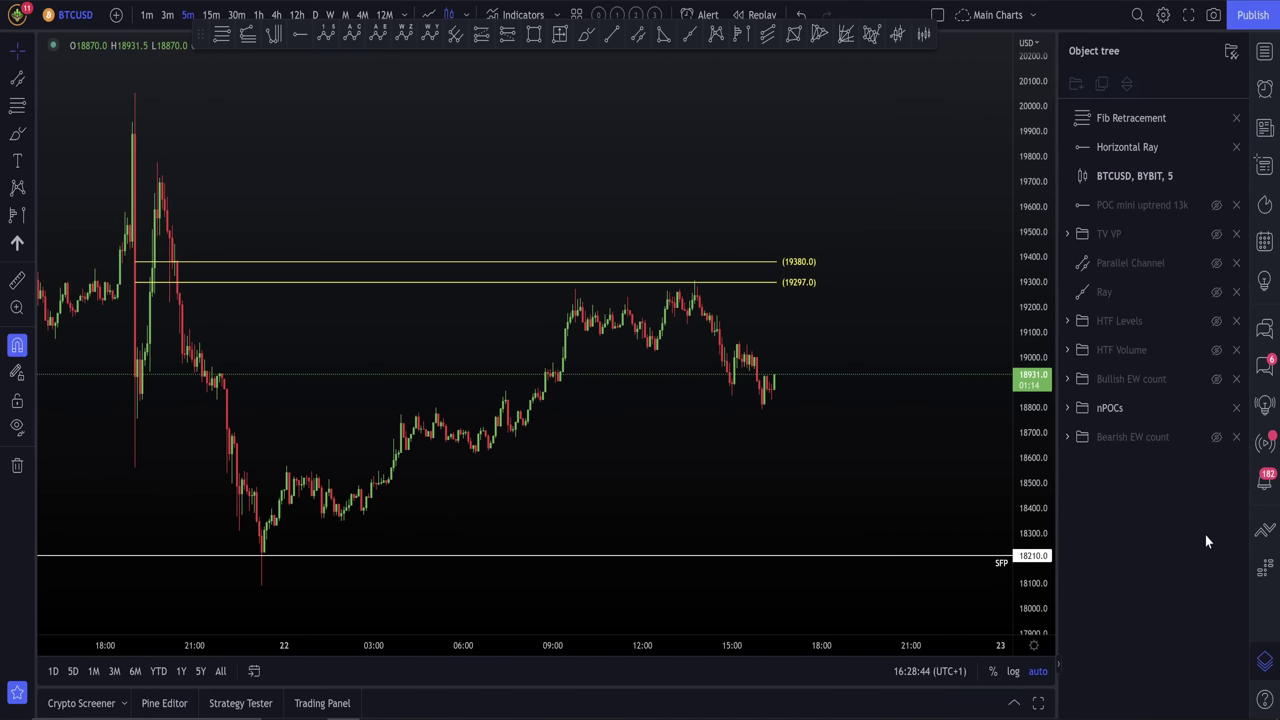
pyautogui.click(1217, 321)
pyautogui.click(1265, 55)
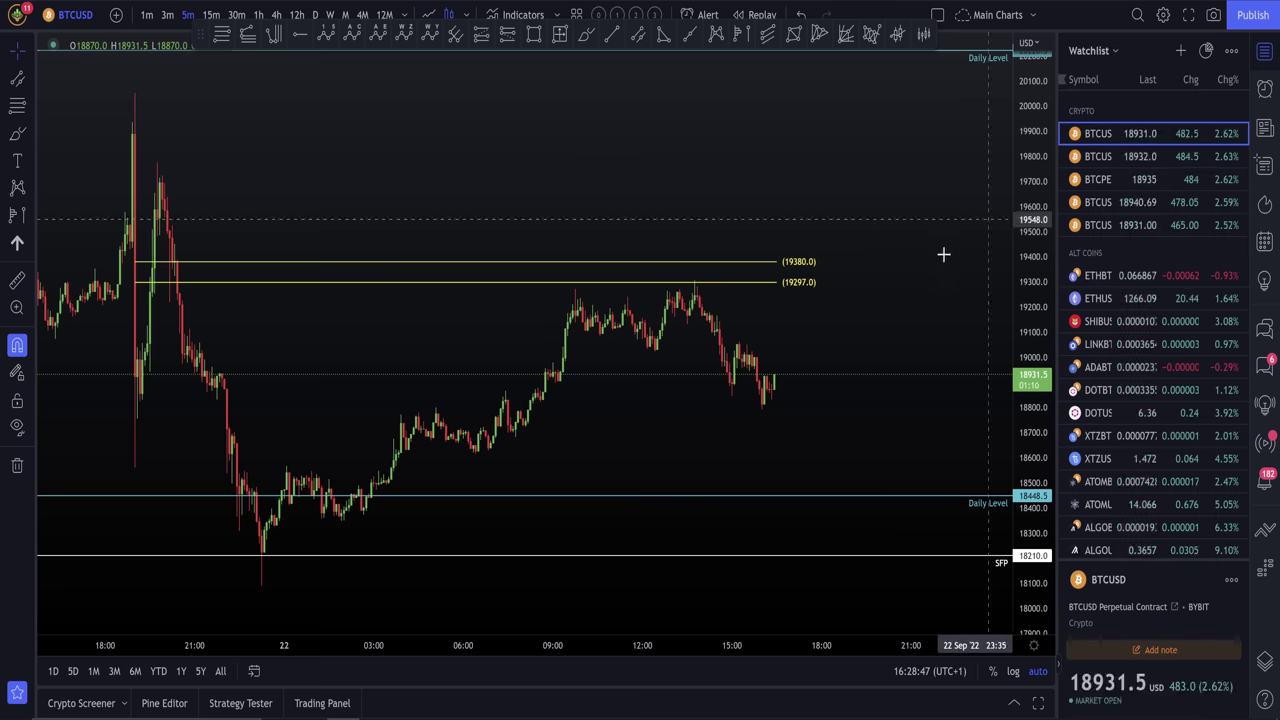
# Step: Examine BTCUSD price action since 17 September against the Daily Levels at 20220.5 and 18448.5 and the SFP level, restoring automatic price scaling
pyautogui.hscroll(-5, 943, 251)
pyautogui.scroll(3, 991, 340)
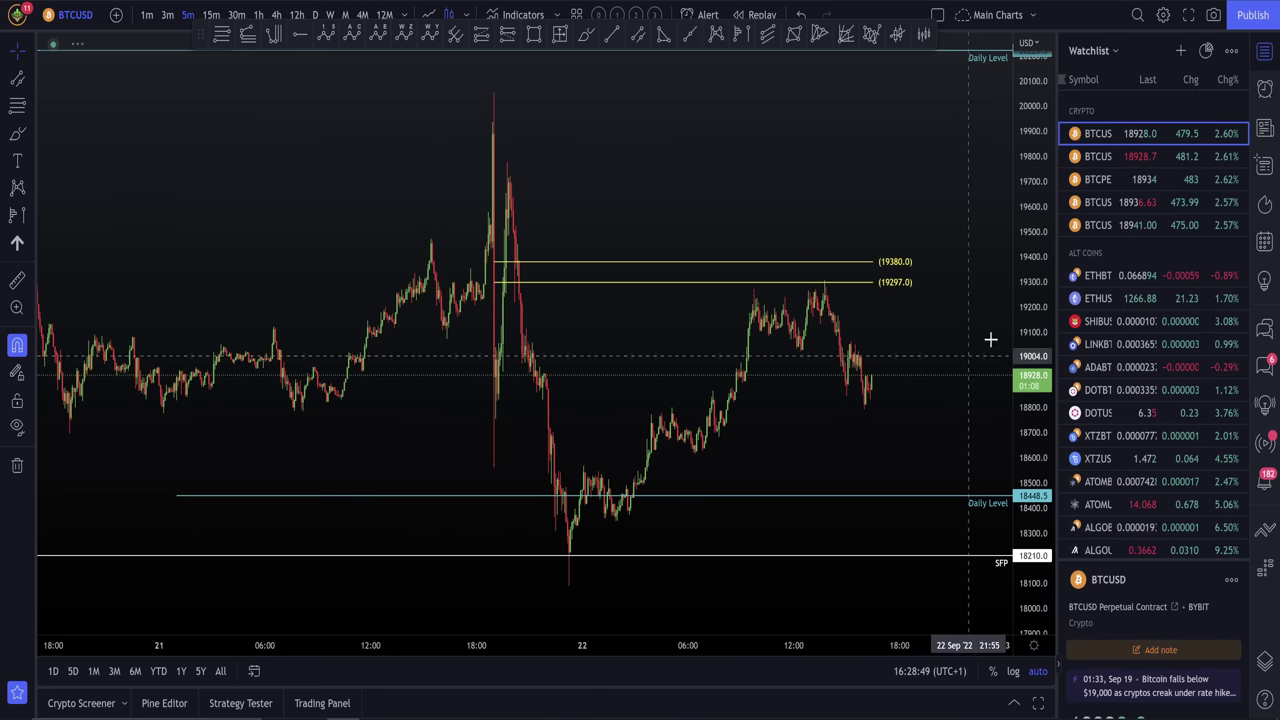
pyautogui.hscroll(1, 916, 357)
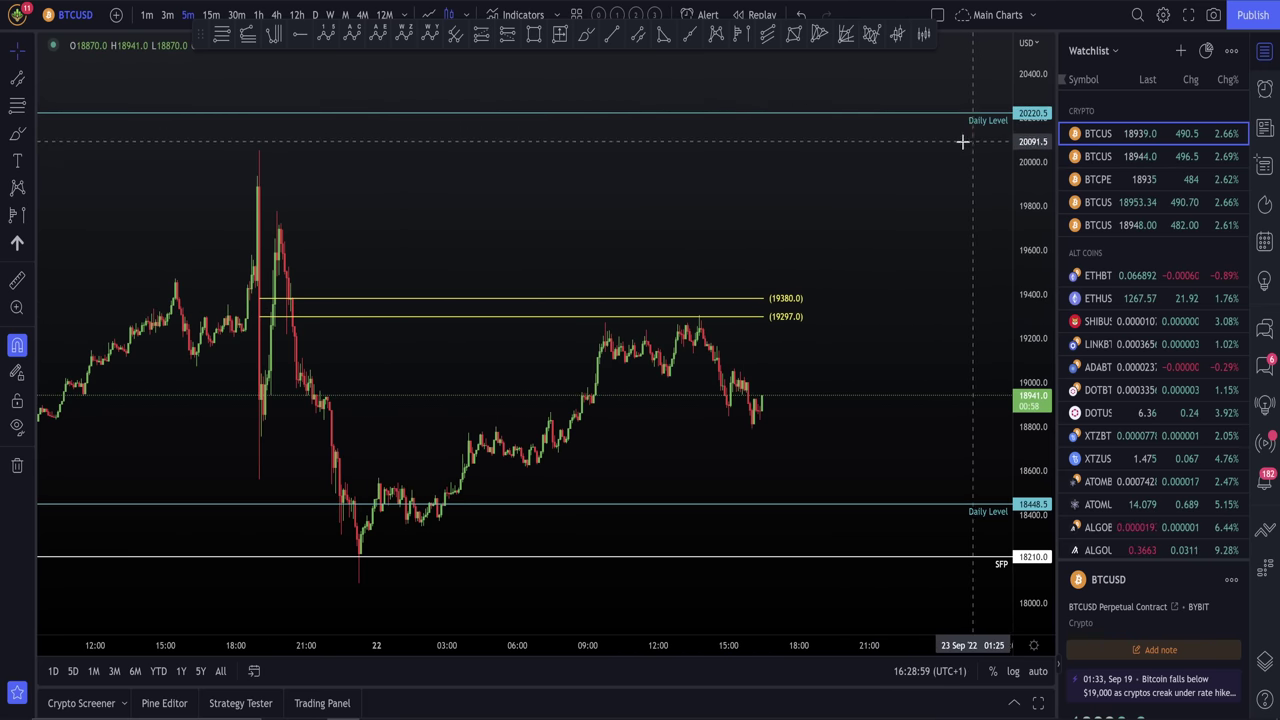
pyautogui.scroll(-10, 963, 153)
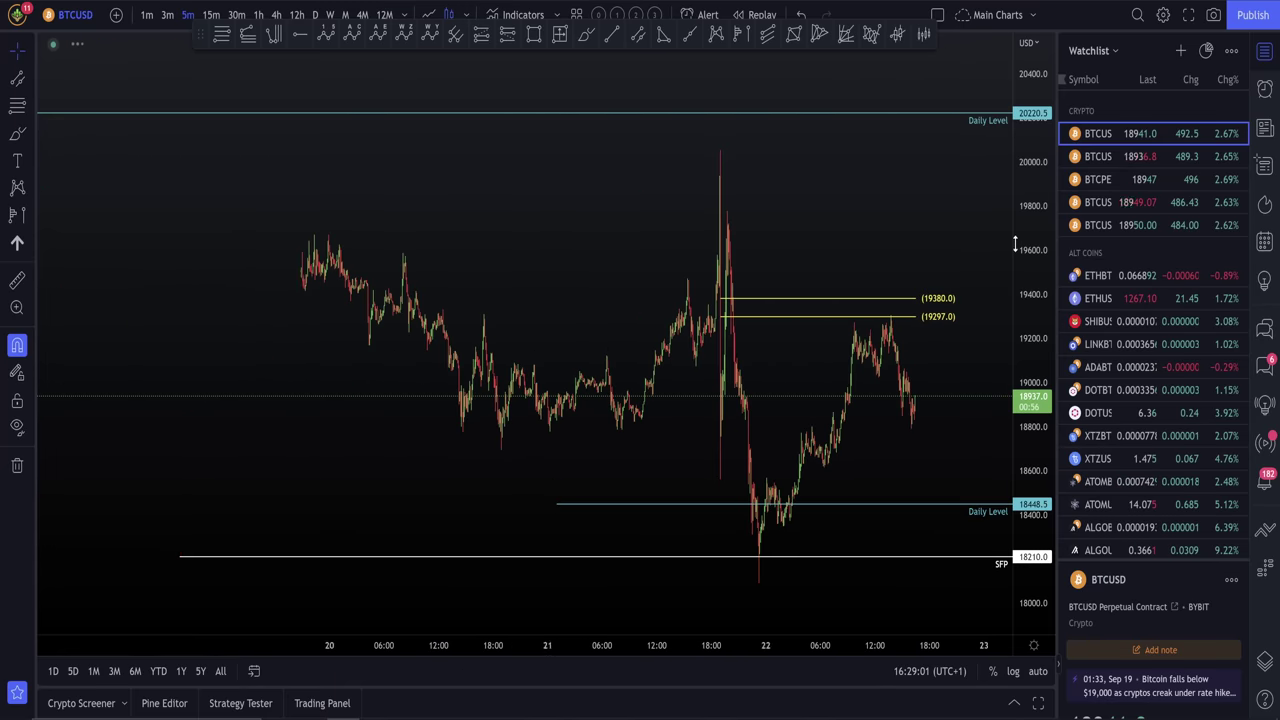
pyautogui.scroll(-2, 939, 271)
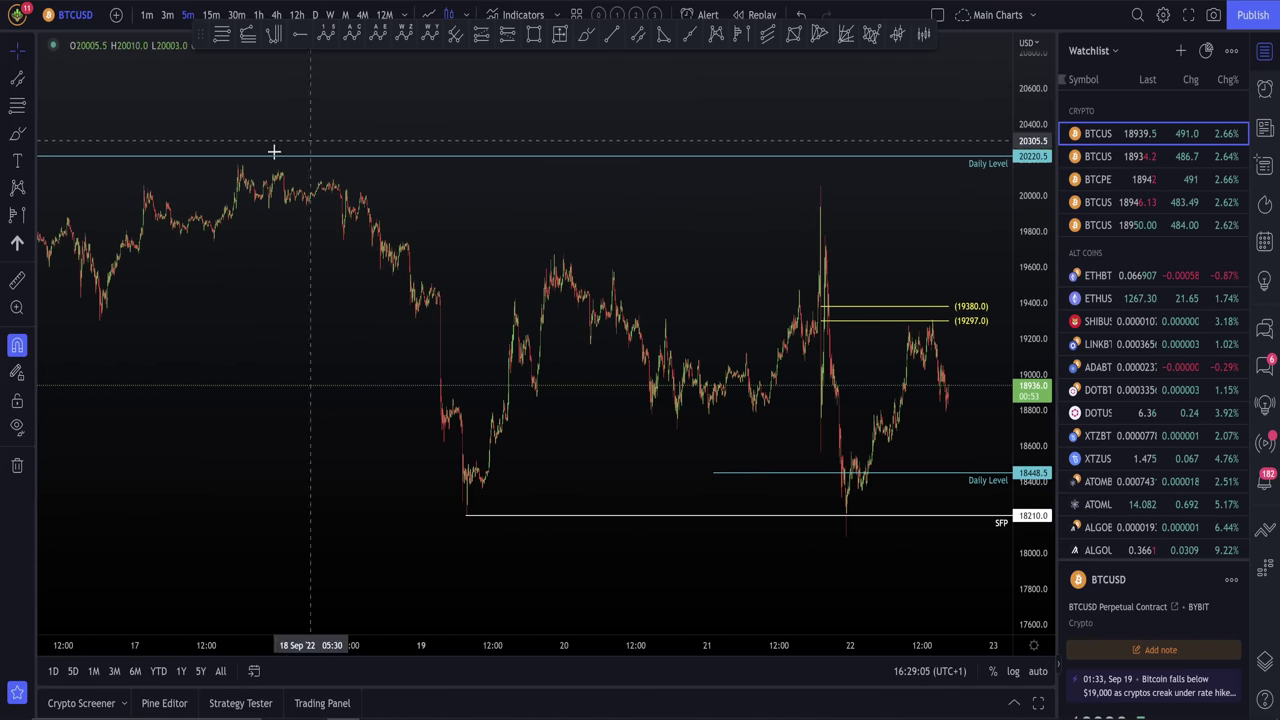
pyautogui.scroll(5, 908, 179)
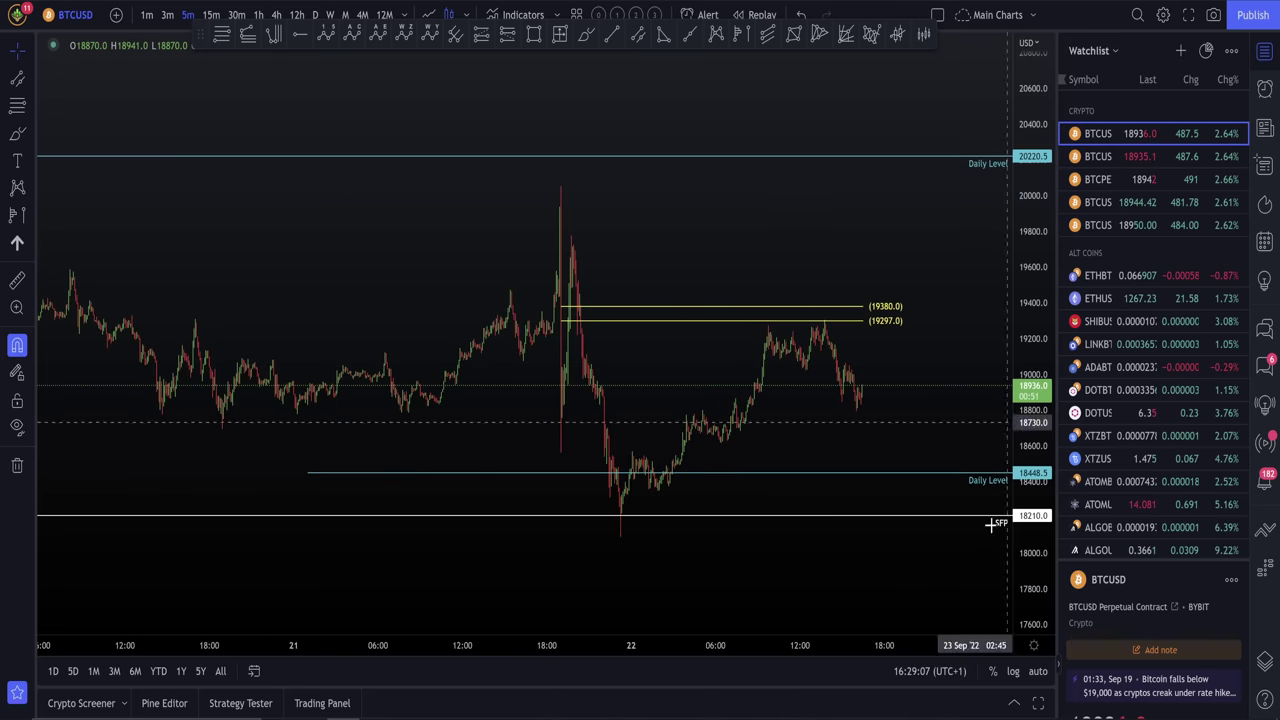
pyautogui.click(1031, 675)
pyautogui.scroll(3, 914, 443)
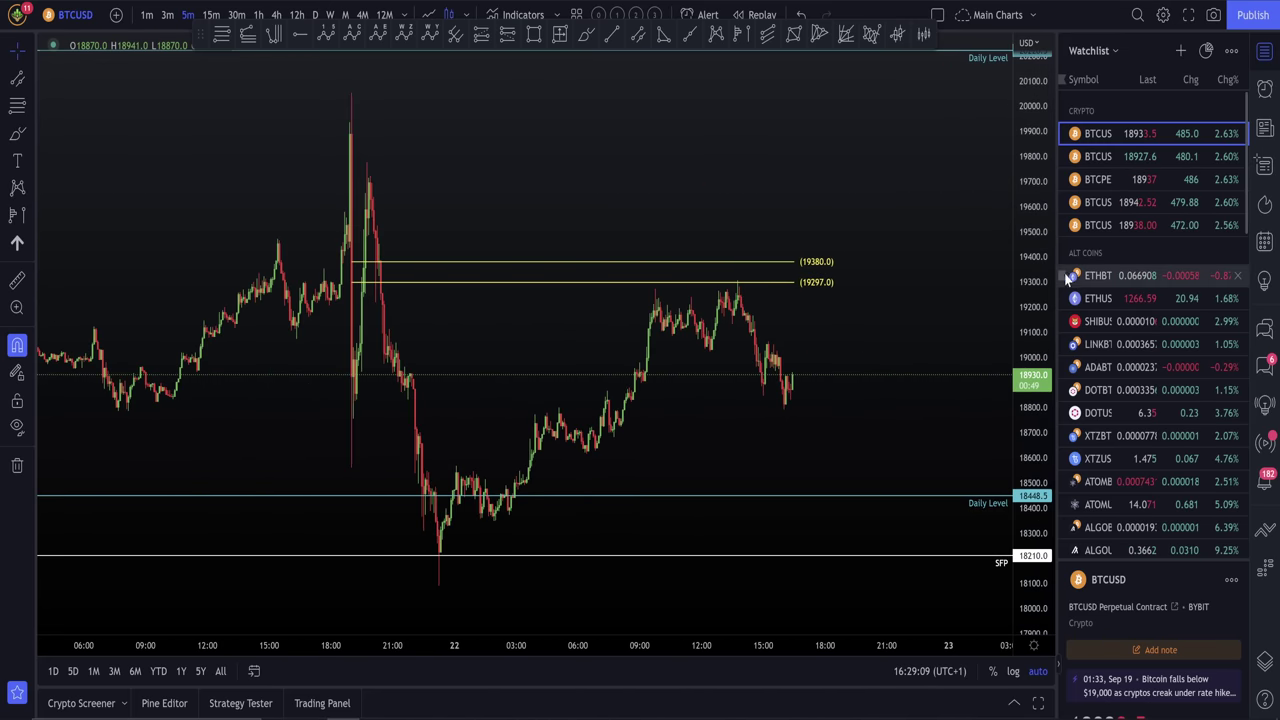
pyautogui.moveTo(948, 295); pyautogui.dragTo(927, 380)
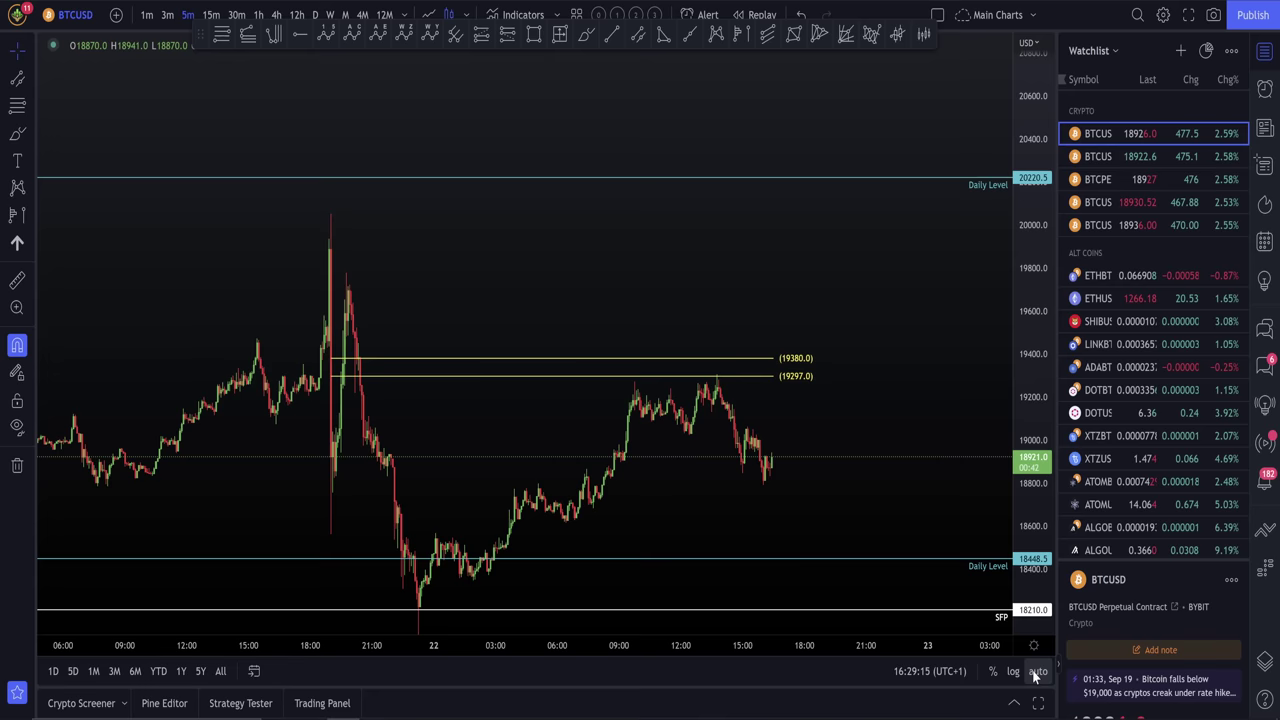
pyautogui.doubleClick(1033, 500)
pyautogui.scroll(1, 855, 292)
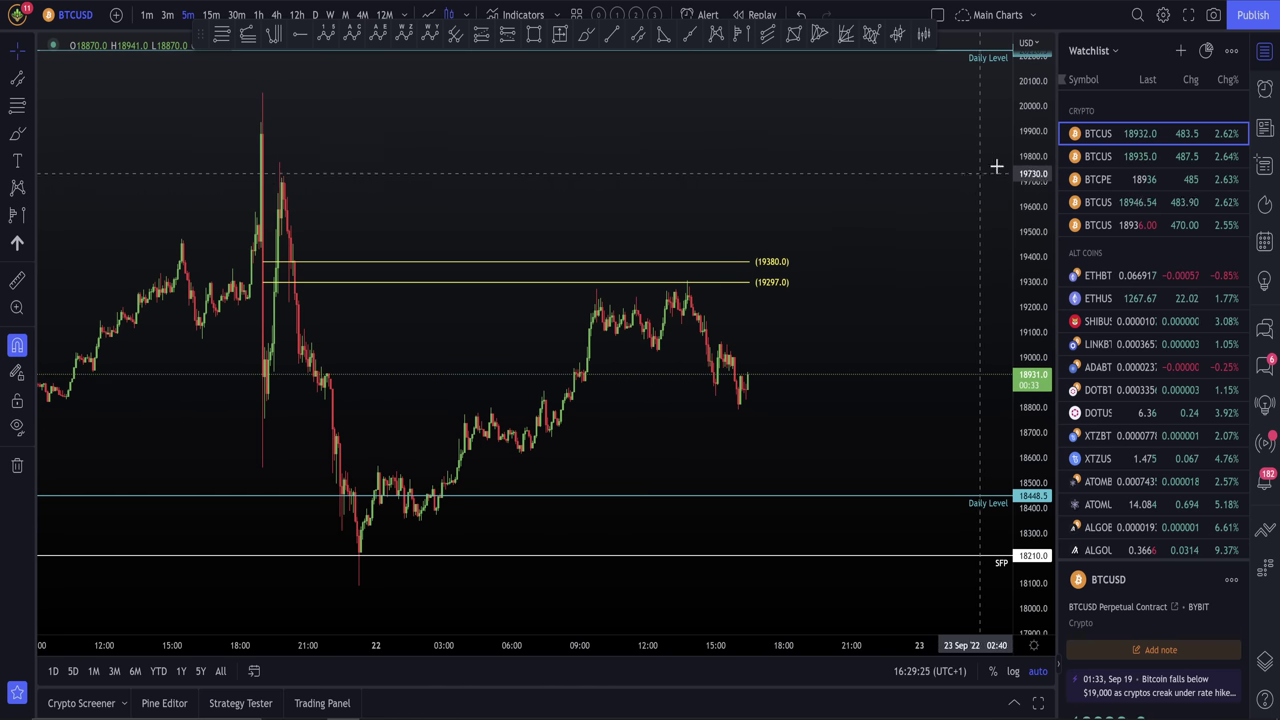
pyautogui.scroll(-1, 1023, 177)
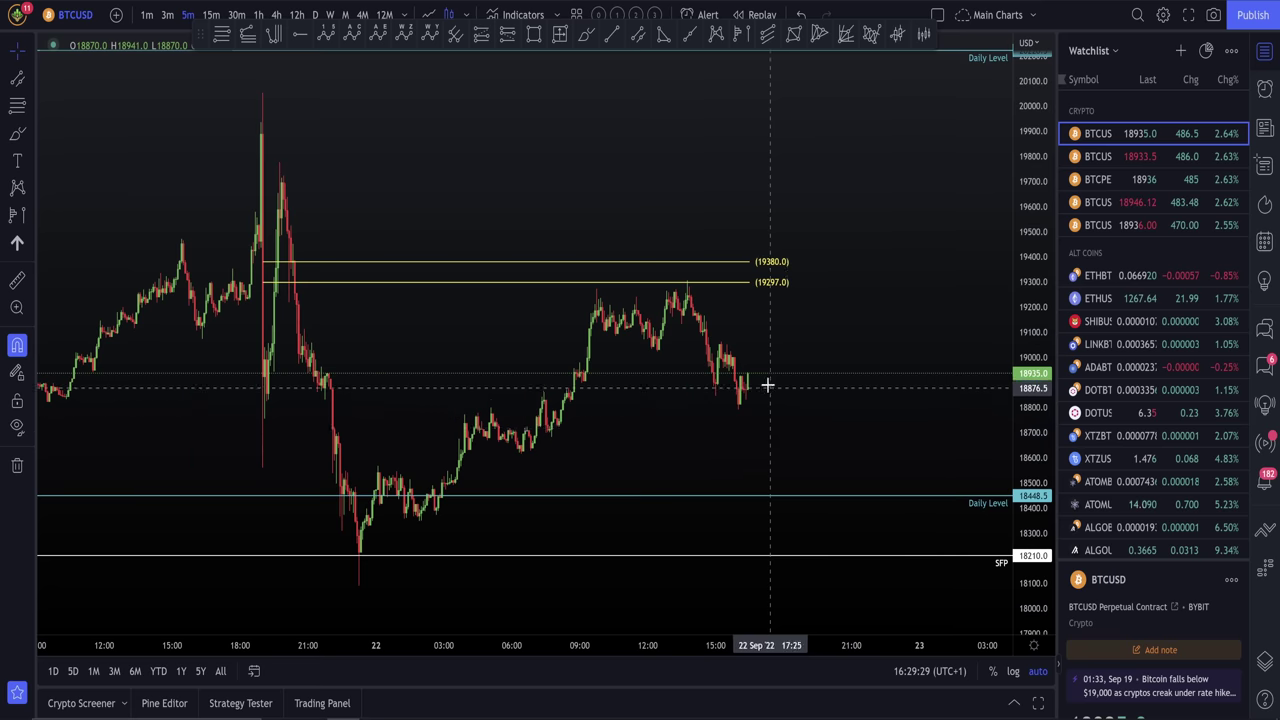
# Step: Draw a Fibonacci retracement from the 21 September low at 18090 up to the 22 September high at 19302
pyautogui.scroll(1, 766, 380)
pyautogui.click(223, 37)
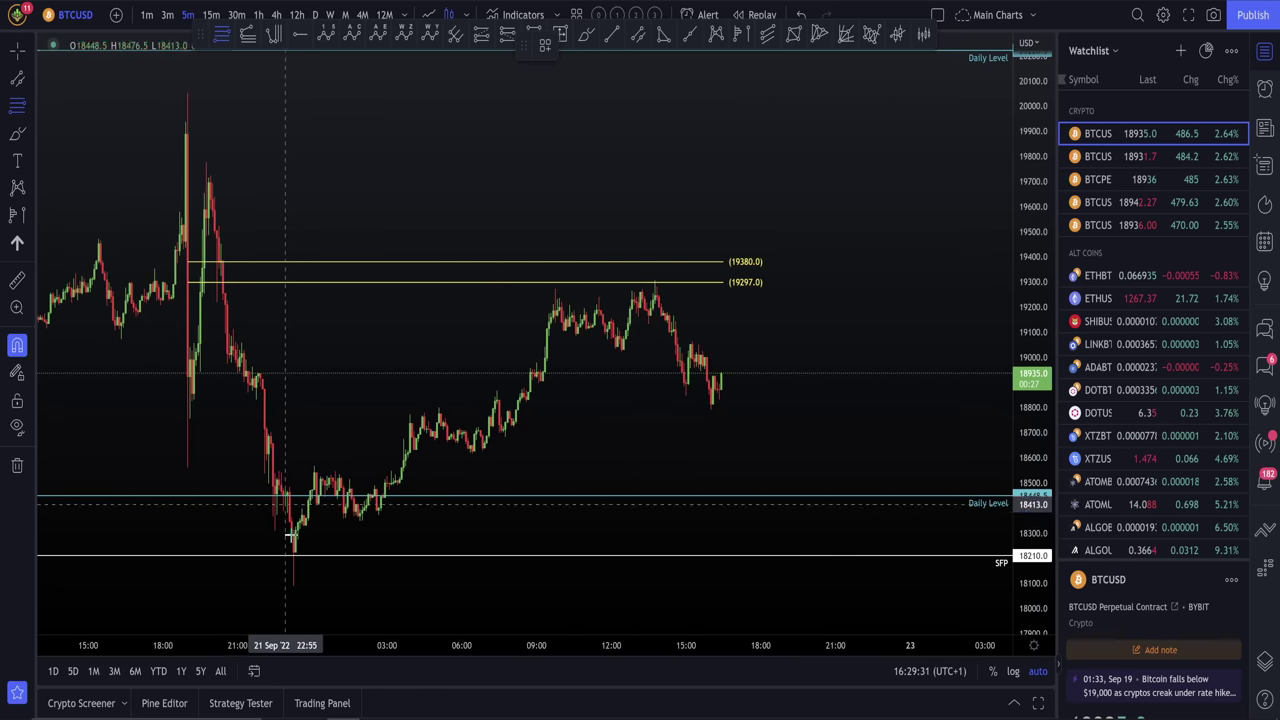
pyautogui.moveTo(293, 586)
pyautogui.mouseDown()
pyautogui.moveTo(834, 337)
pyautogui.moveTo(879, 281)
pyautogui.mouseUp()
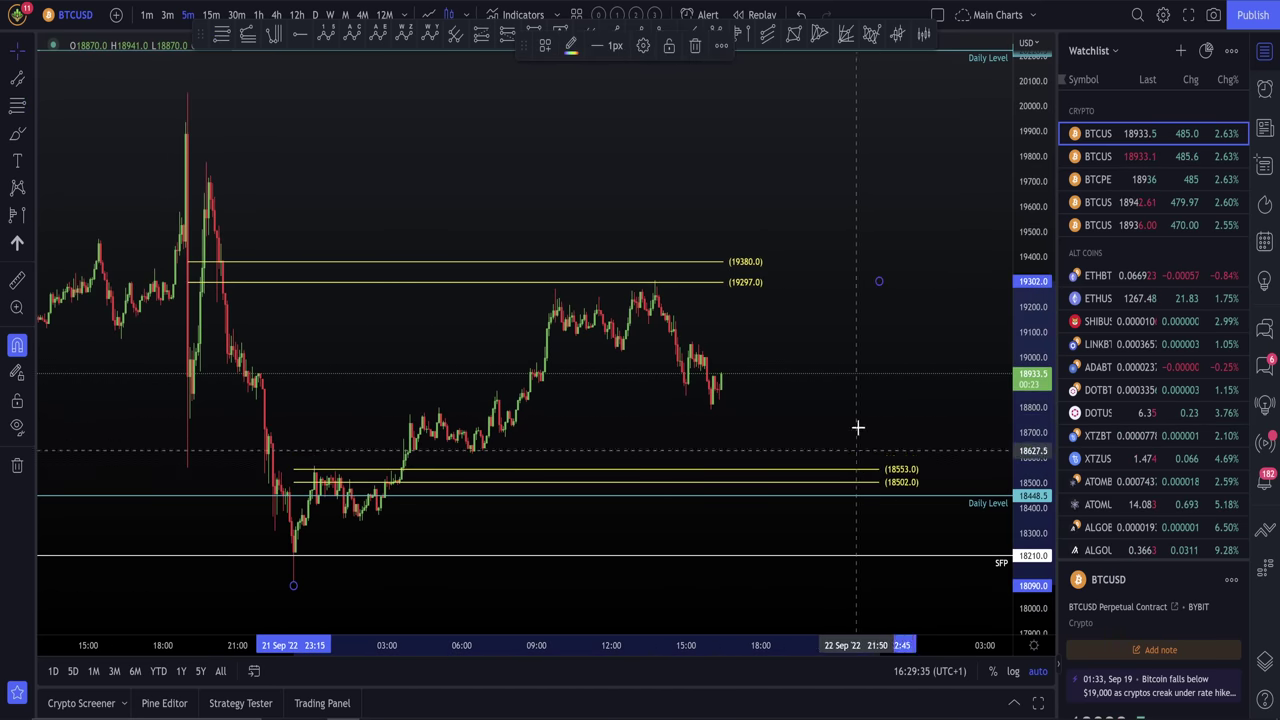
pyautogui.scroll(-1, 857, 426)
pyautogui.moveTo(857, 426)
pyautogui.mouseDown()
pyautogui.moveTo(808, 414)
pyautogui.moveTo(897, 386)
pyautogui.moveTo(823, 408)
pyautogui.mouseUp()
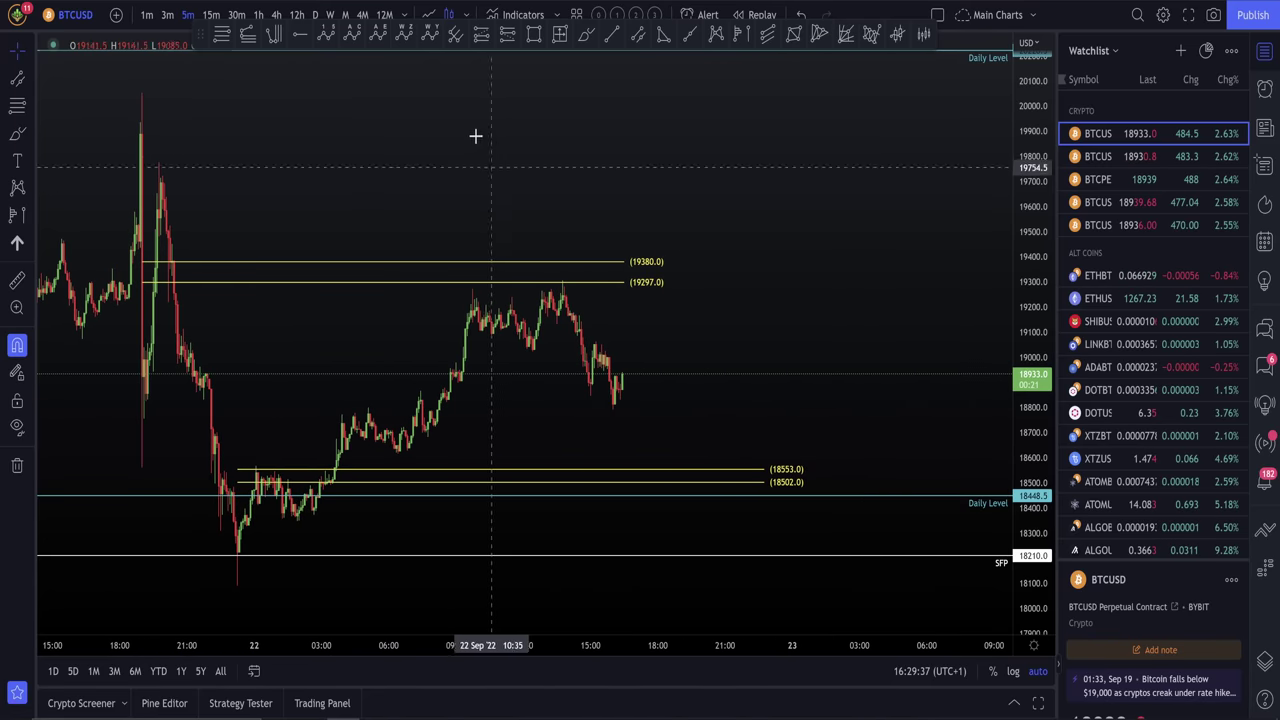
# Step: Draw an XABCD pattern with X at 20040, A at 18090, B at 19305, C at 18454 and D at 19672.5
pyautogui.click(716, 34)
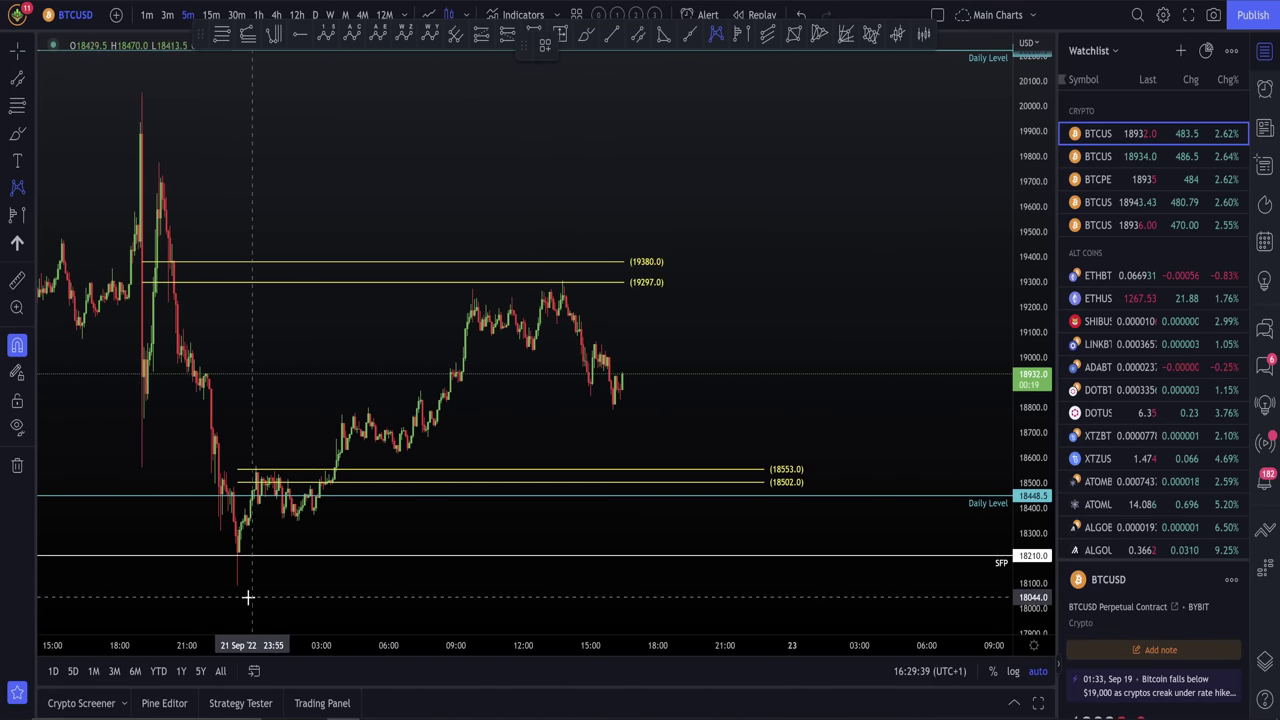
pyautogui.click(144, 98)
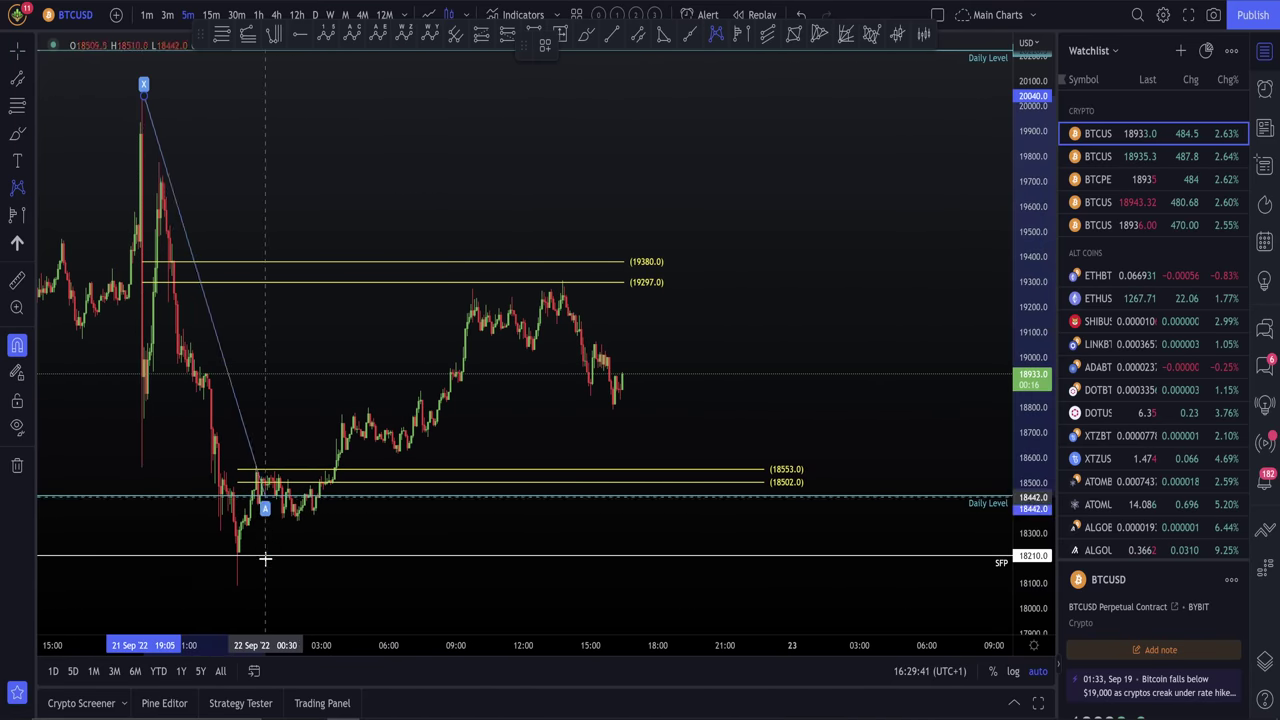
pyautogui.click(237, 590)
pyautogui.click(561, 272)
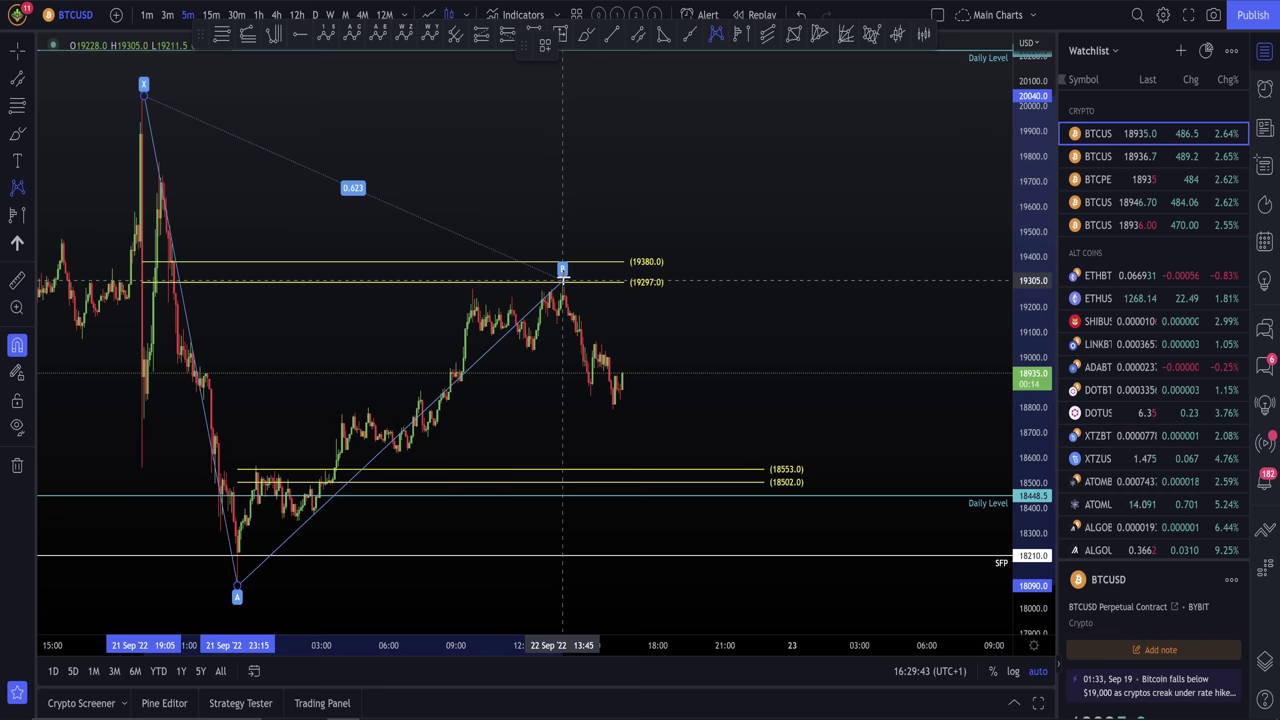
pyautogui.click(717, 504)
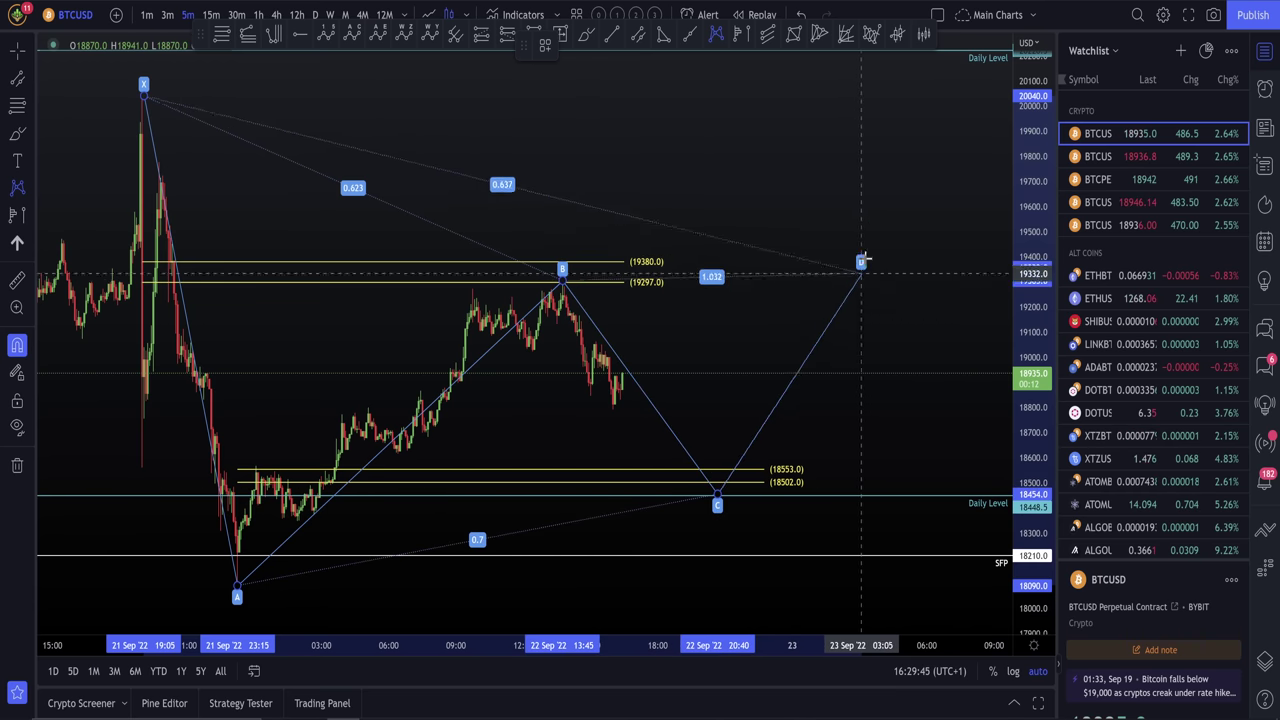
pyautogui.click(891, 179)
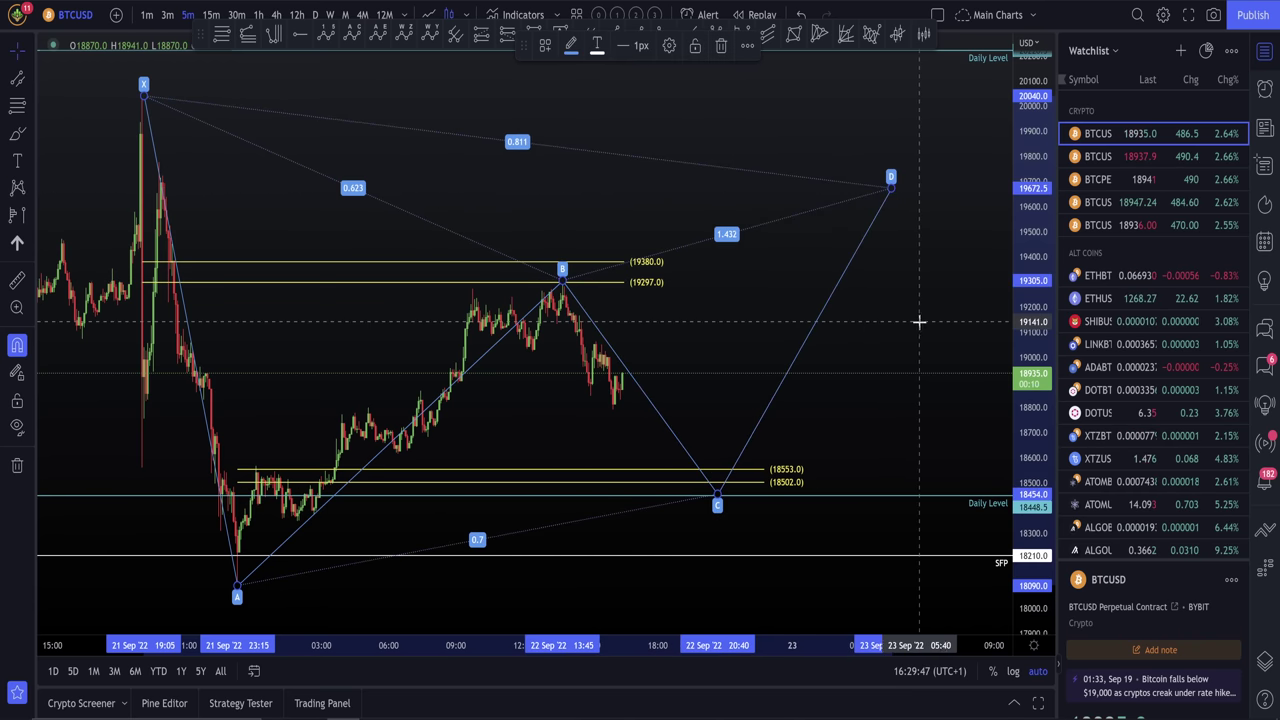
# Step: Move the pattern's point D to 20229 at the upper Daily Level and point C to 18332.5
pyautogui.moveTo(917, 320); pyautogui.dragTo(891, 323)
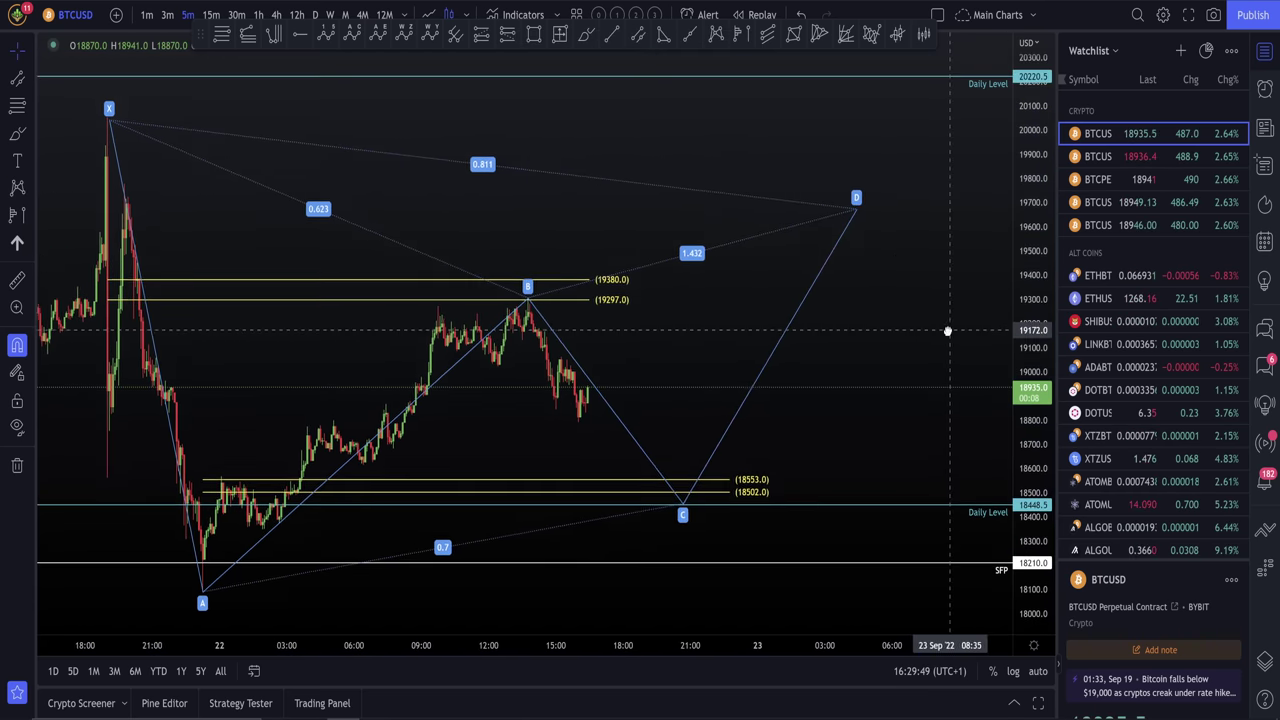
pyautogui.moveTo(858, 207); pyautogui.dragTo(940, 96)
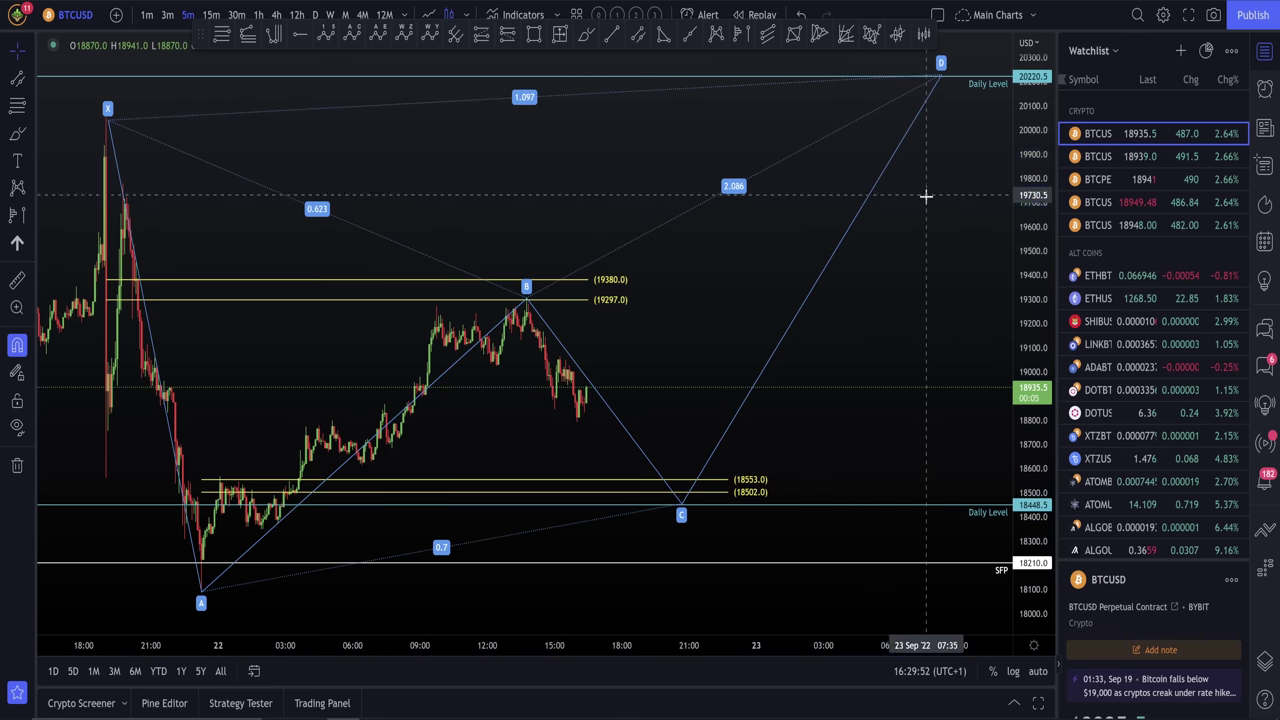
pyautogui.click(943, 80)
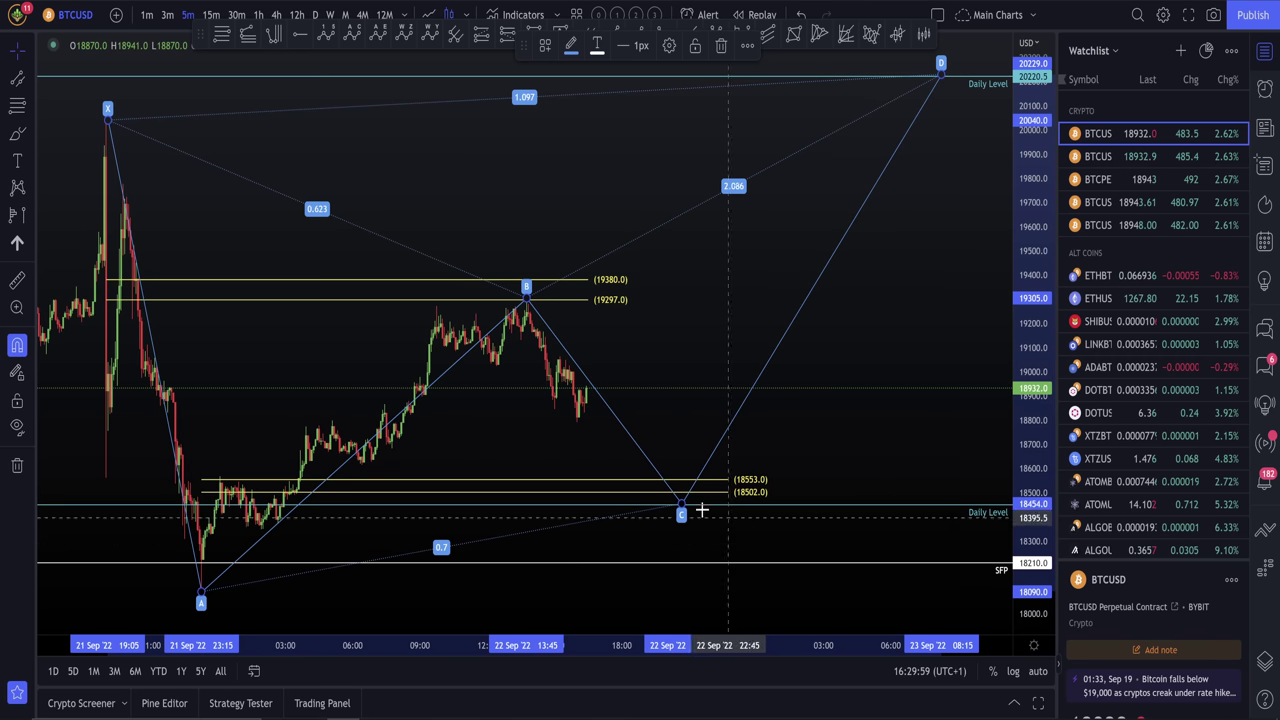
pyautogui.moveTo(681, 514); pyautogui.dragTo(701, 543)
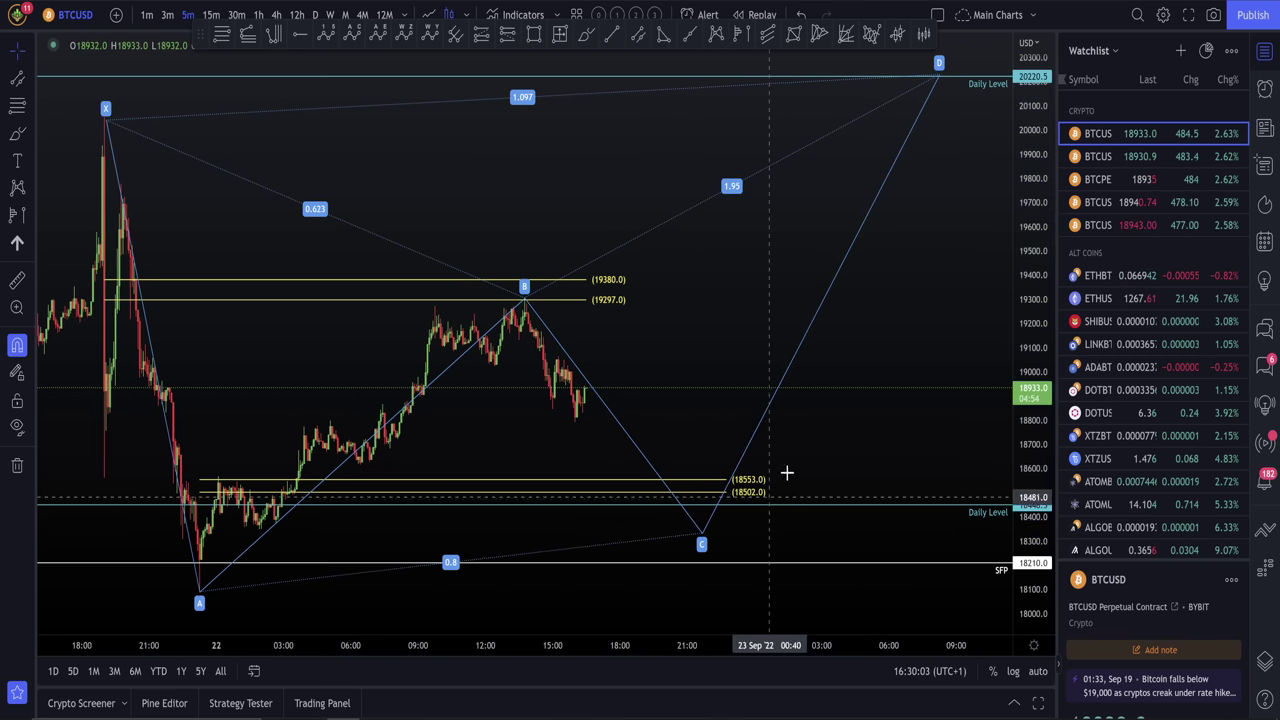
# Step: Delete the XABCD pattern and restore automatic price scaling on the BTCUSD chart
pyautogui.click(762, 423)
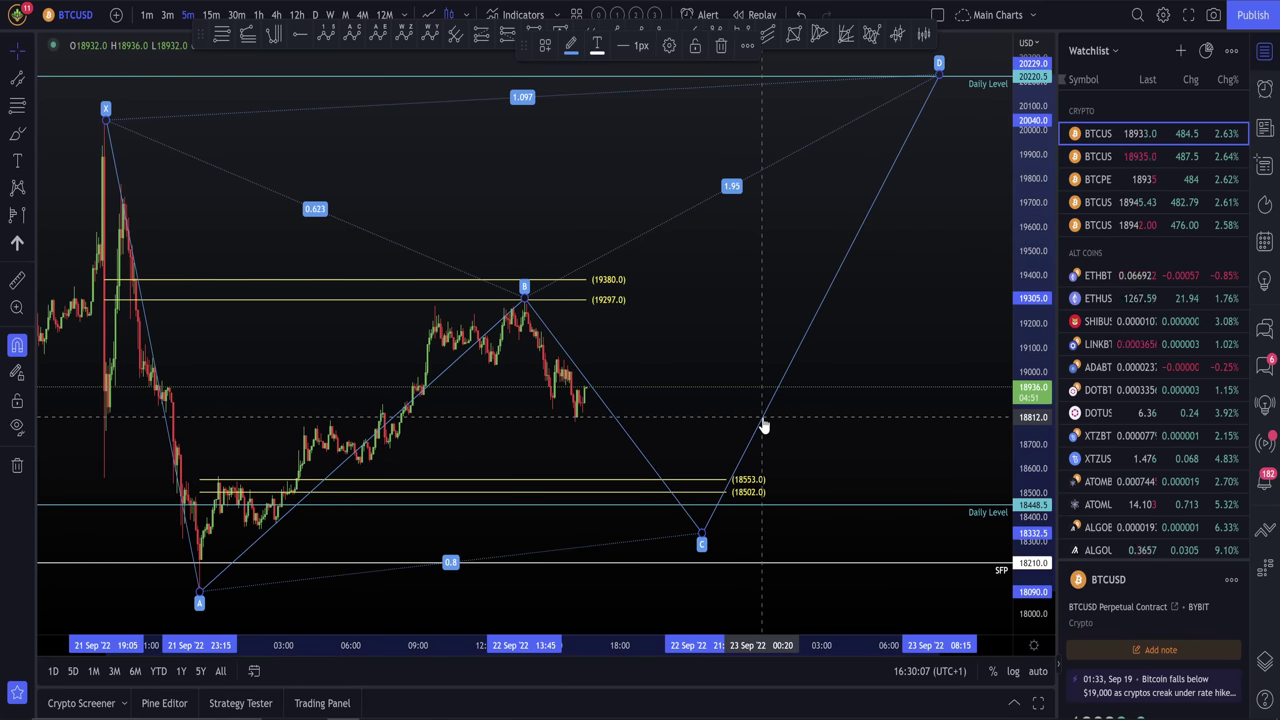
pyautogui.press('Delete')
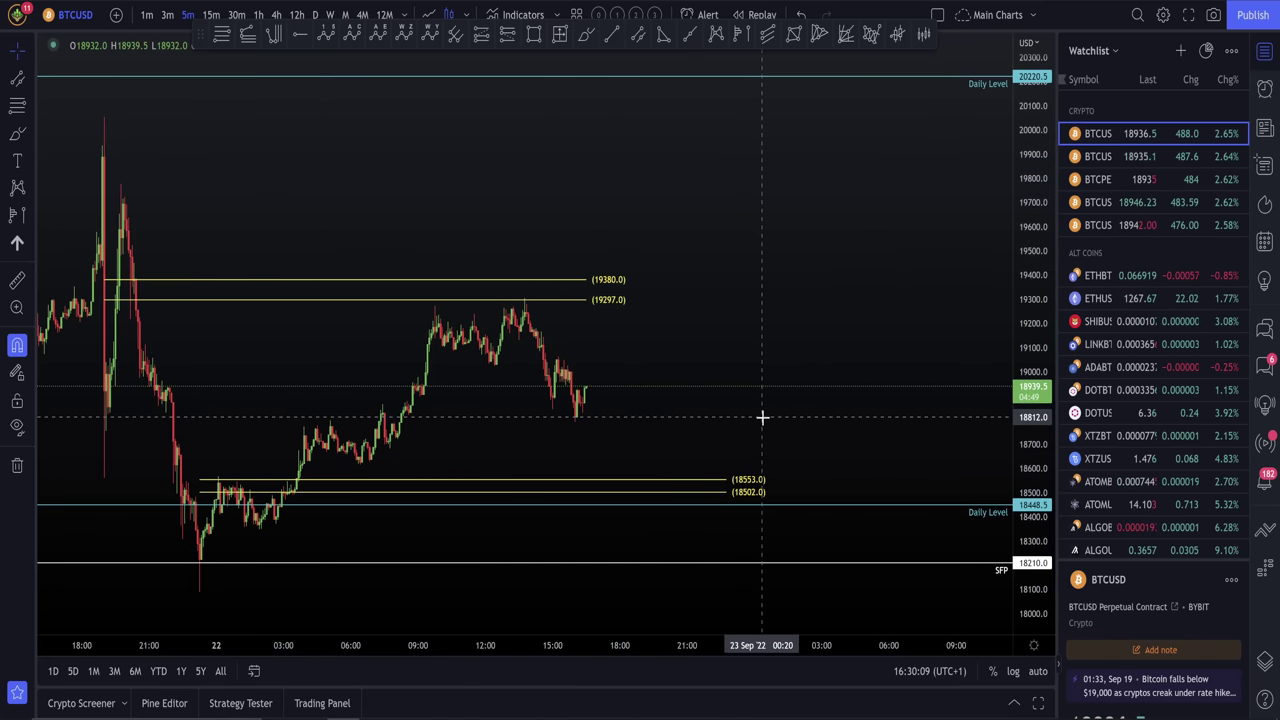
pyautogui.click(1038, 671)
pyautogui.moveTo(685, 338); pyautogui.dragTo(895, 357)
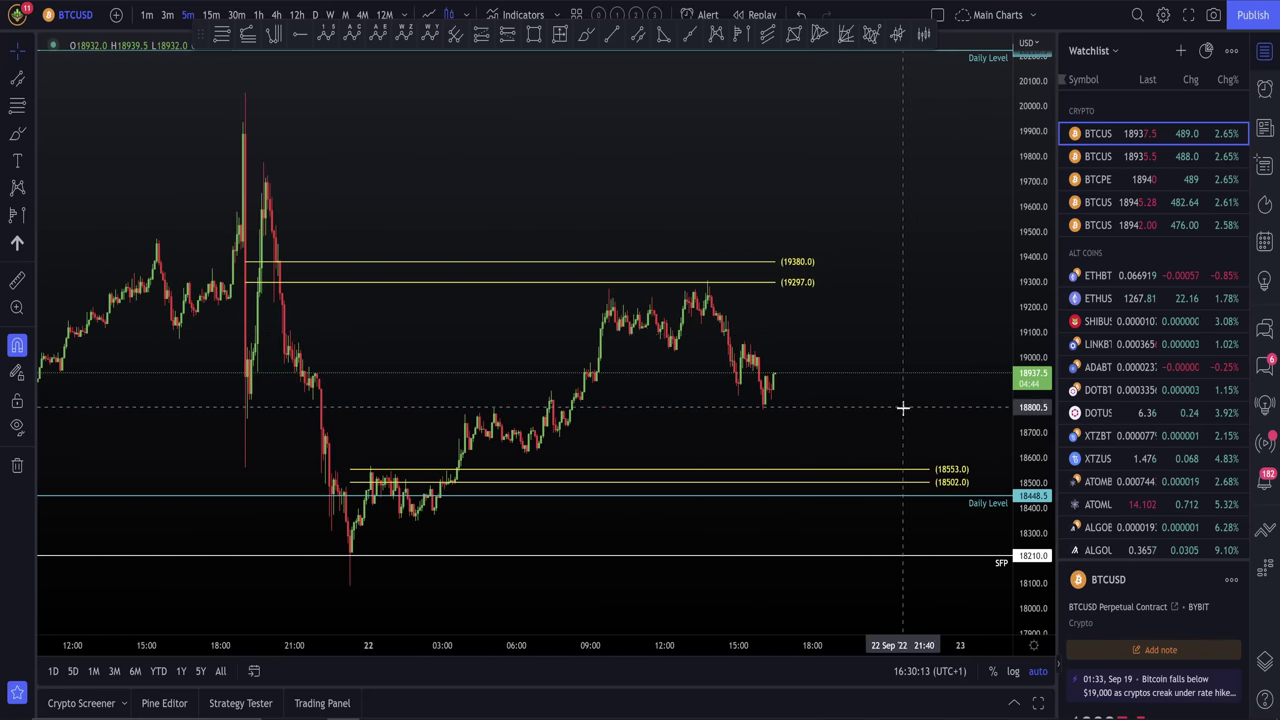
# Step: Switch to the Bybit BTCUSD 5m footprint chart and examine price against the previous-day levels, daily open, open interest, CVD and live DOM
pyautogui.hotkey('alt', 'Tab')
pyautogui.moveTo(1012, 314); pyautogui.dragTo(690, 221)
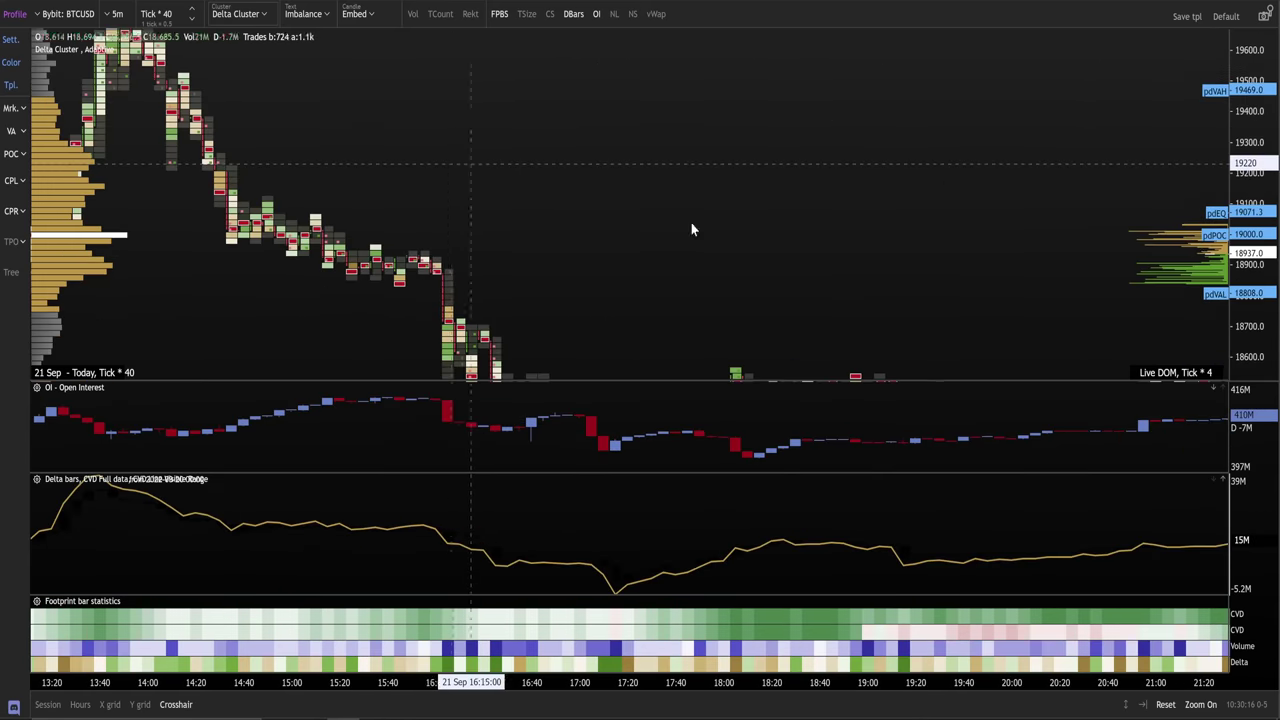
pyautogui.moveTo(930, 214); pyautogui.dragTo(980, 268)
pyautogui.scroll(-3, 980, 261)
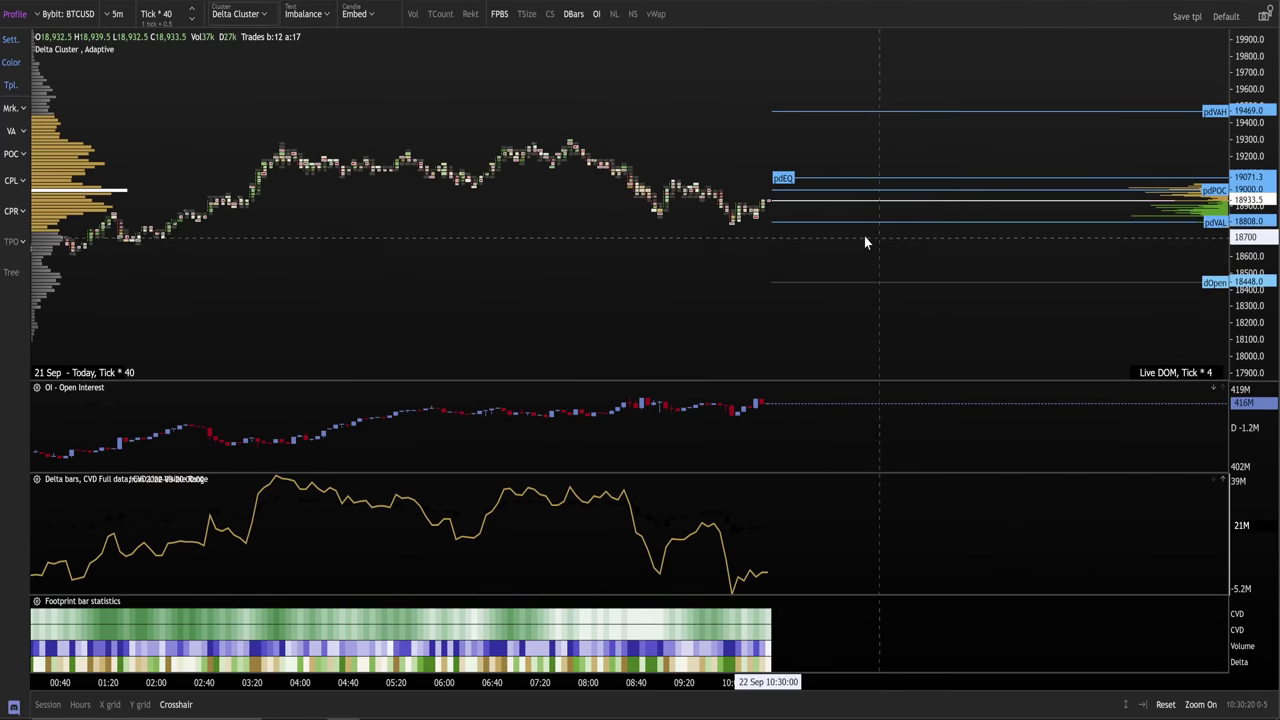
pyautogui.moveTo(871, 251); pyautogui.dragTo(1041, 286)
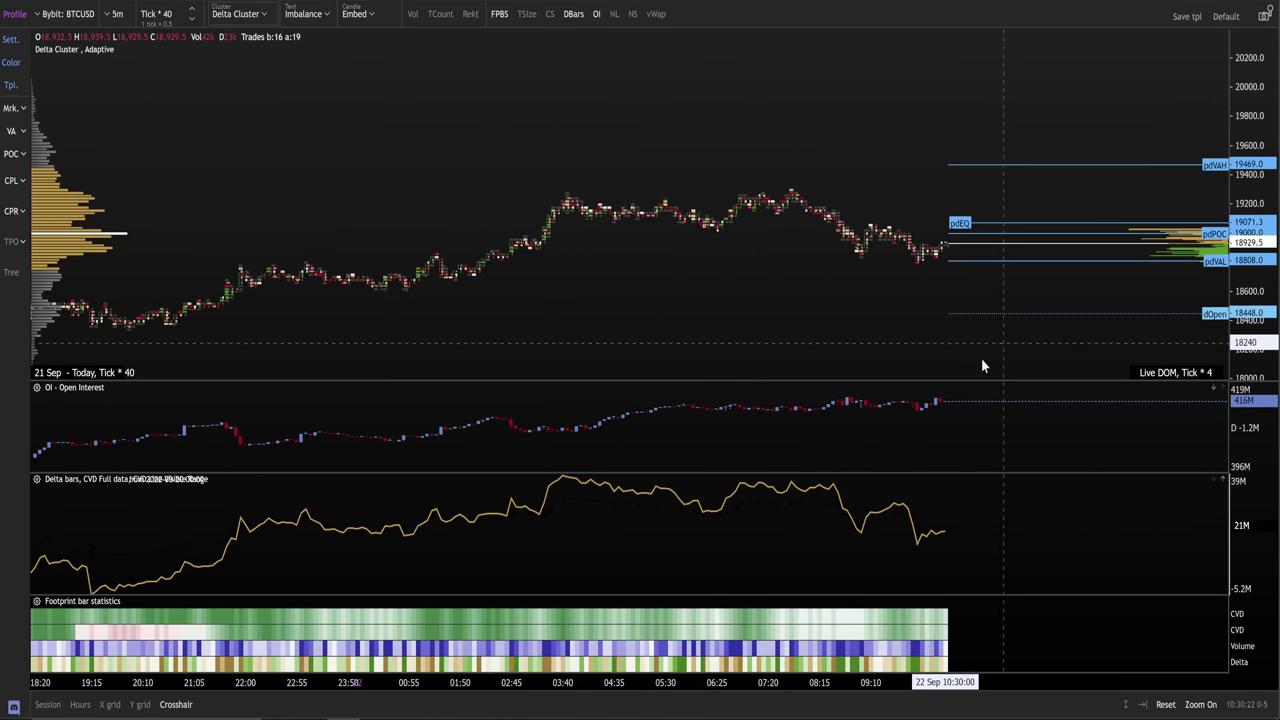
pyautogui.scroll(-3, 1034, 251)
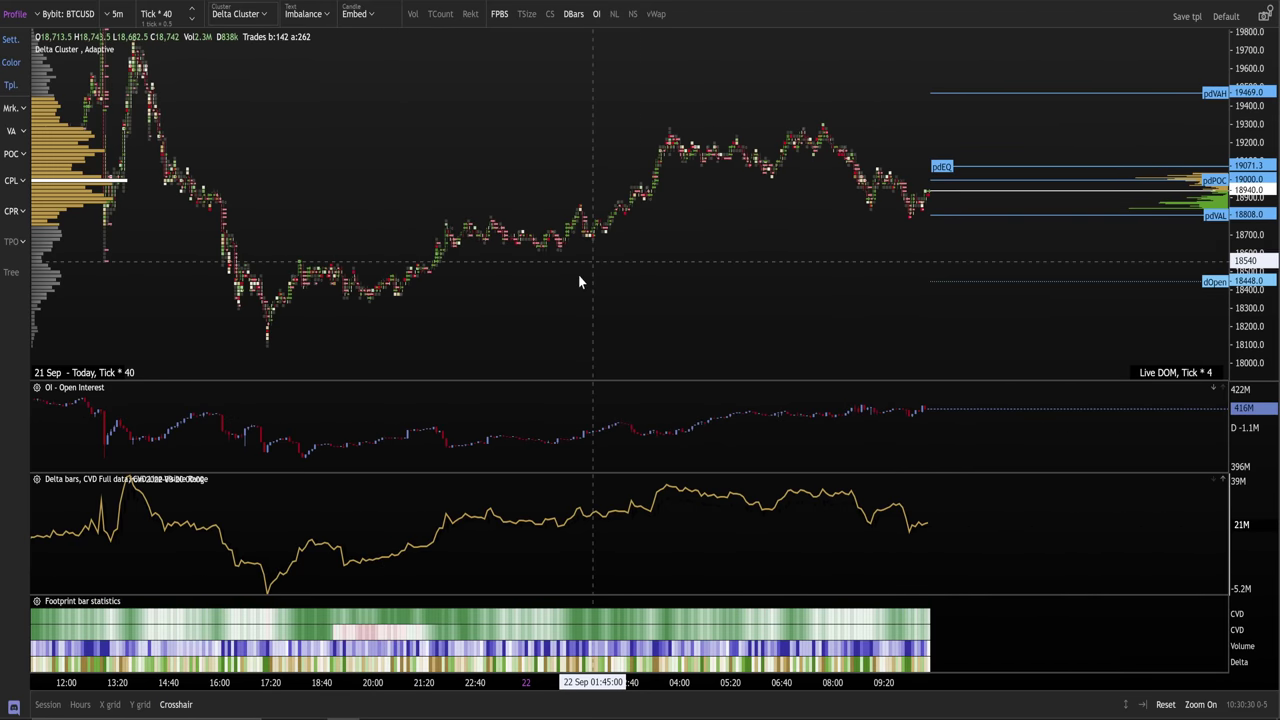
pyautogui.scroll(2, 850, 290)
pyautogui.scroll(3, 931, 294)
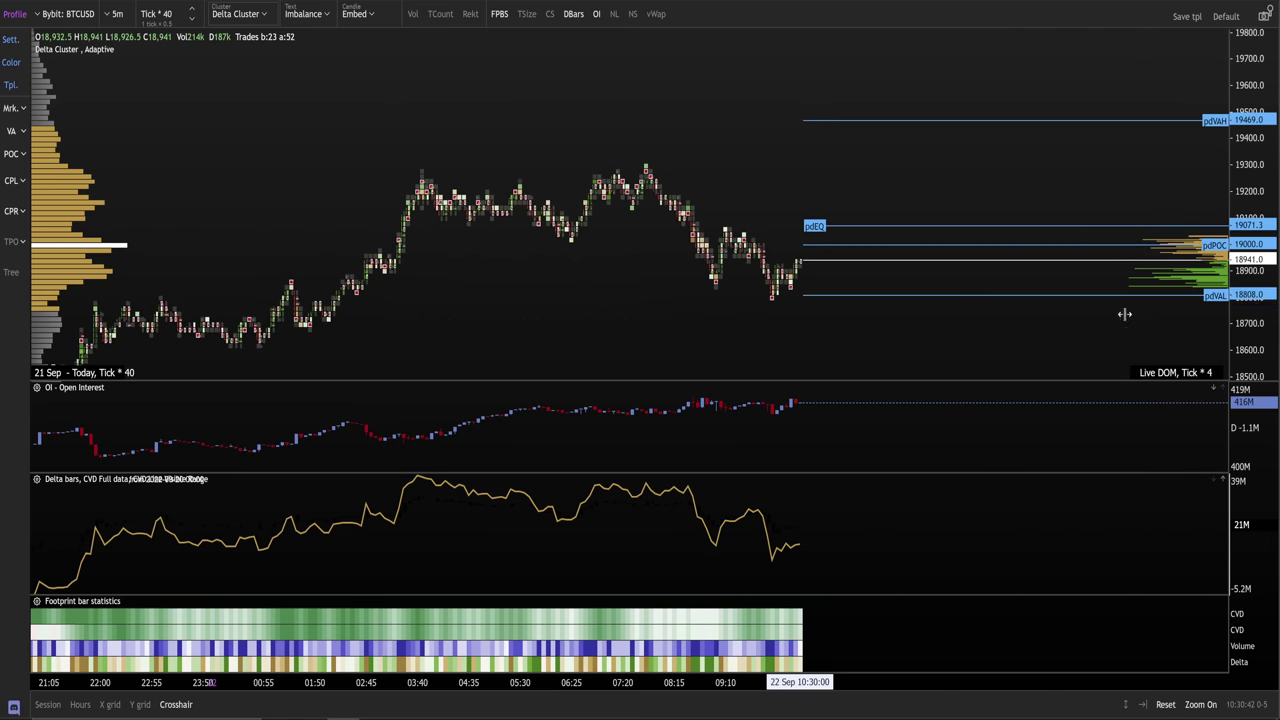
pyautogui.moveTo(1112, 274); pyautogui.dragTo(1086, 189)
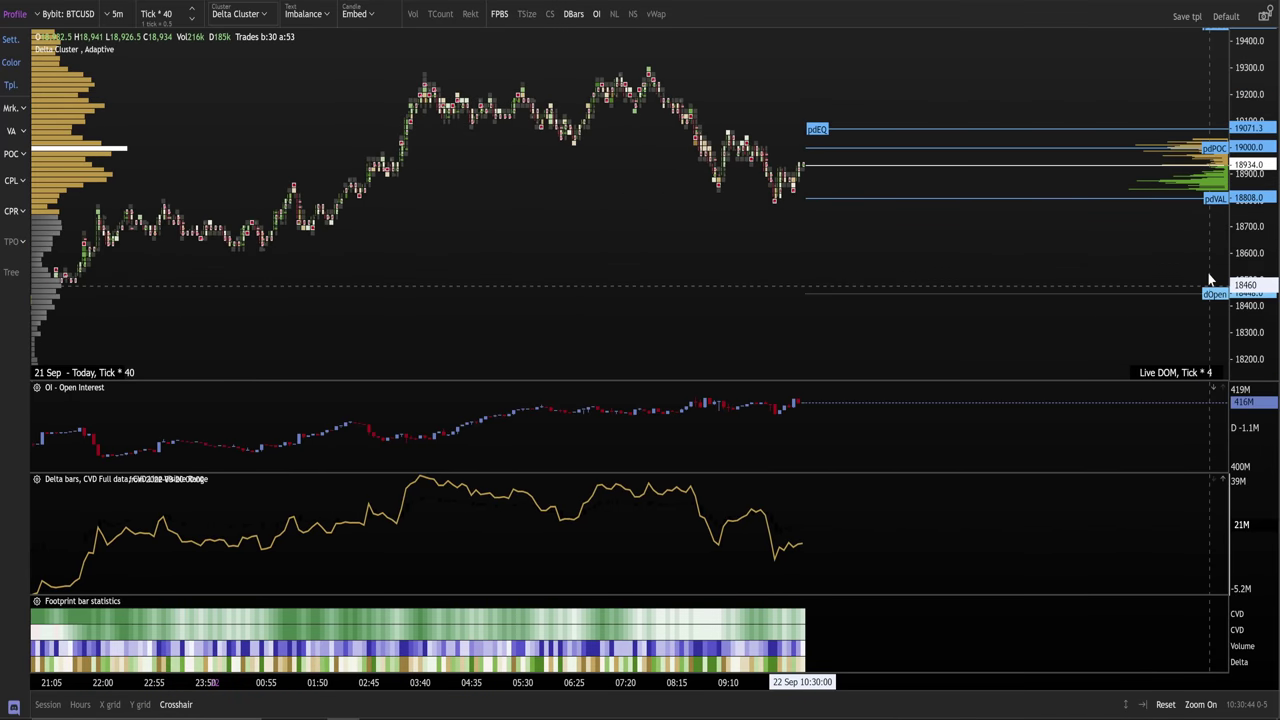
# Step: Examine the BTCUSD 5m footprint chart between the previous-day value area high and low, including the live DOM orders
pyautogui.moveTo(1061, 246); pyautogui.dragTo(1026, 335)
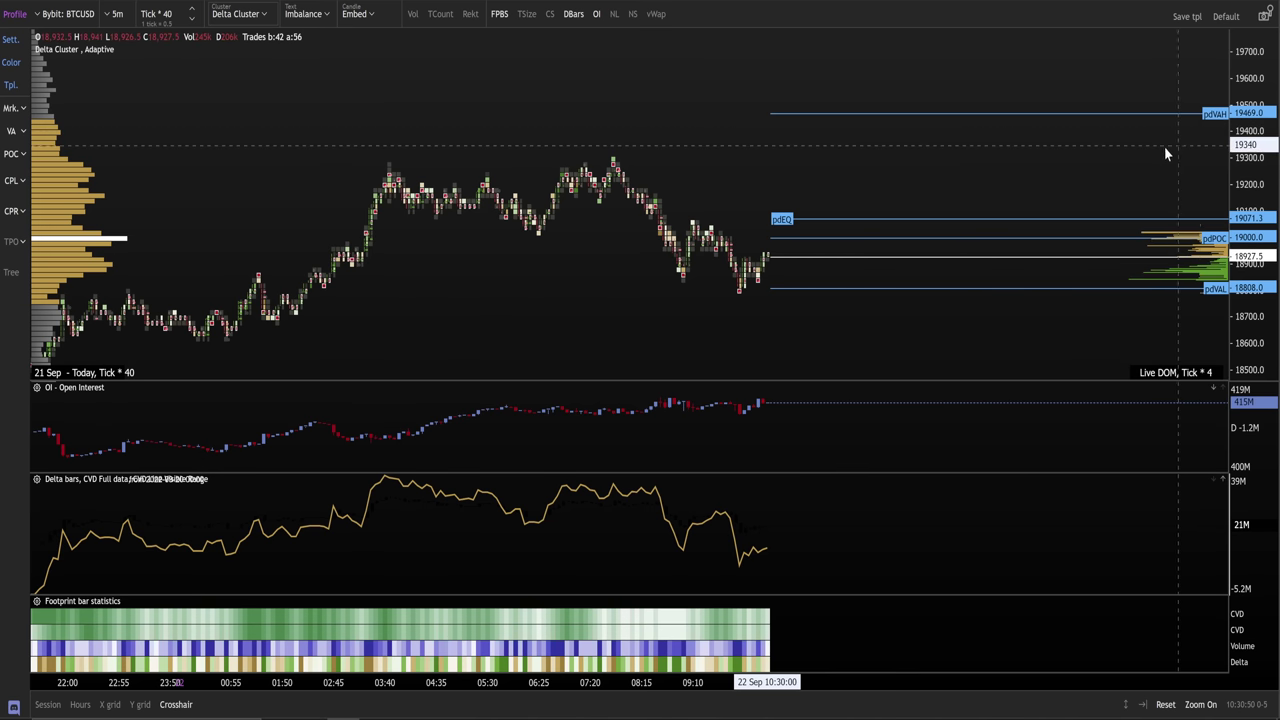
pyautogui.scroll(1, 1135, 170)
pyautogui.scroll(1, 1132, 172)
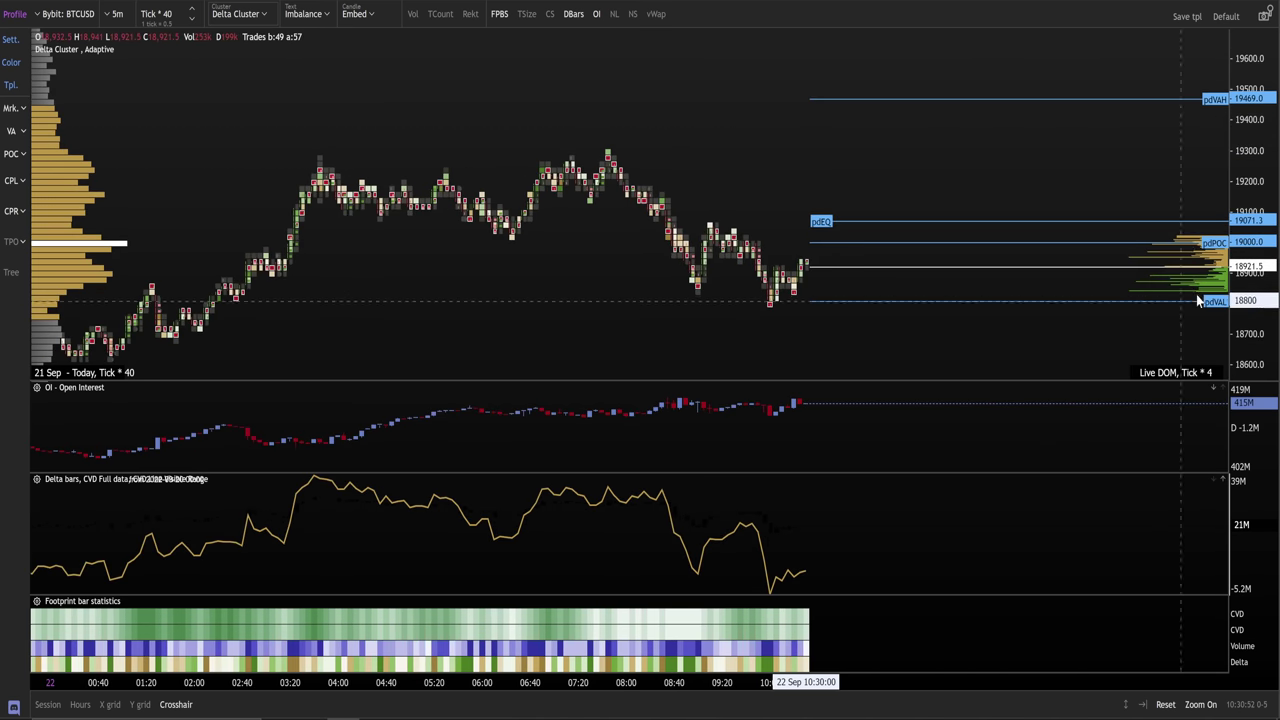
pyautogui.scroll(1, 1030, 162)
pyautogui.scroll(-1, 1030, 162)
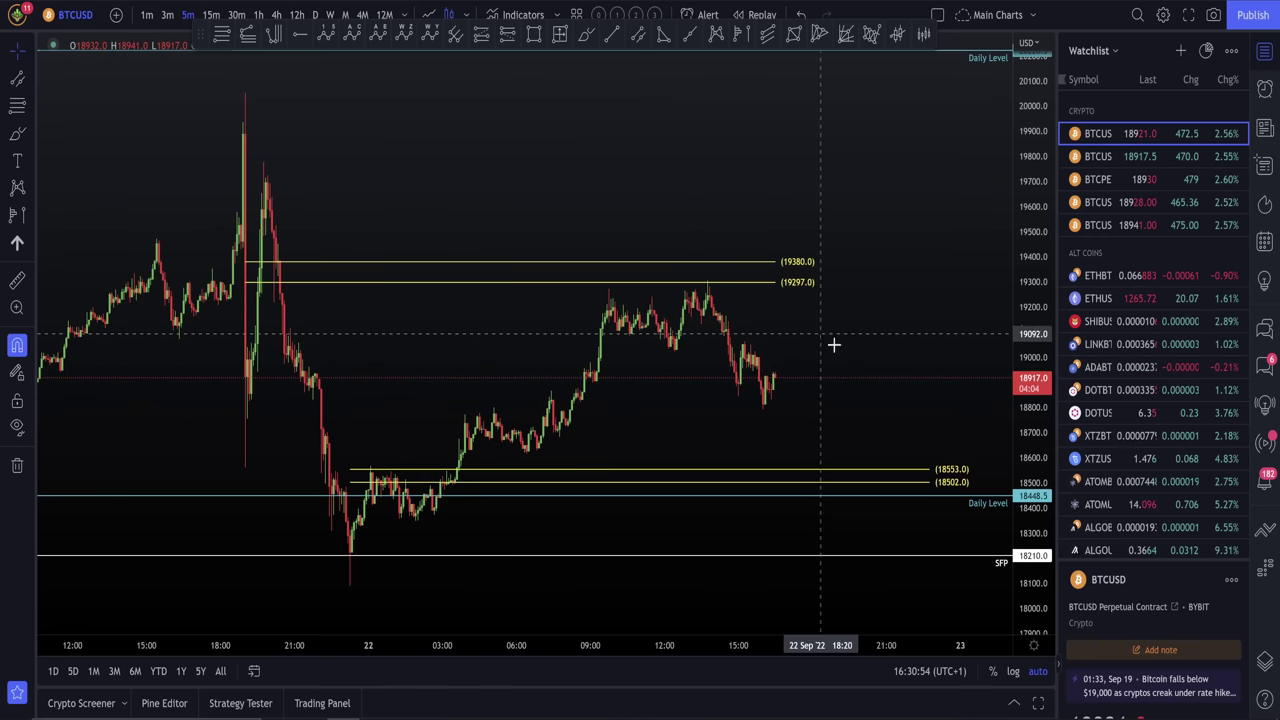
# Step: Switch to the TradingView BTCUSD 5m chart, inspect price down to the lowest Daily Level and restore automatic price scaling
pyautogui.scroll(1, 845, 365)
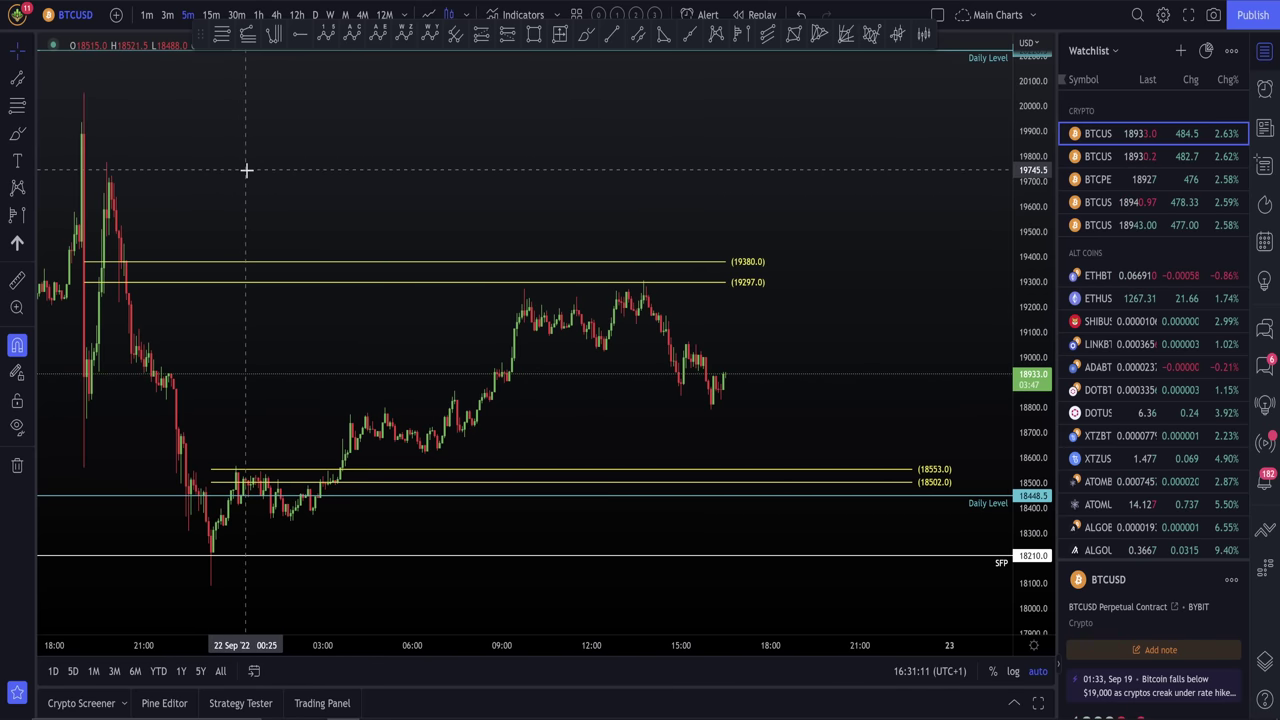
pyautogui.scroll(-1, 246, 170)
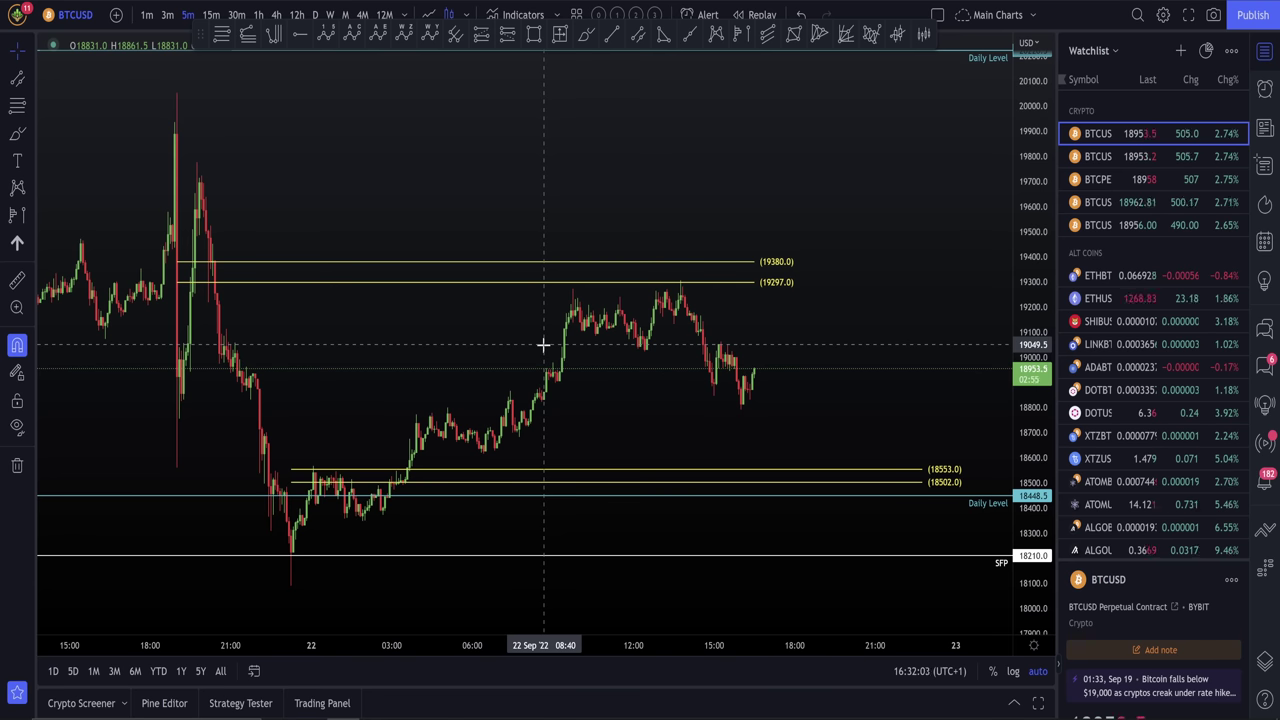
pyautogui.scroll(-2, 837, 371)
pyautogui.scroll(1, 791, 363)
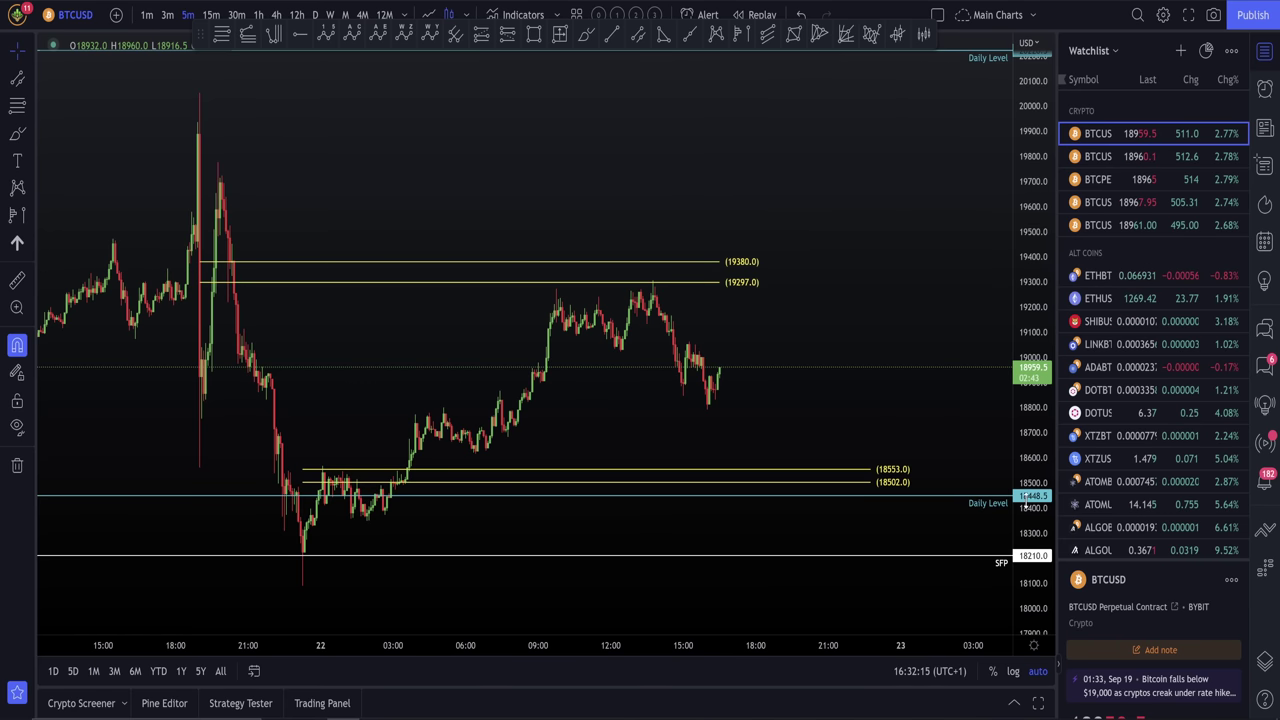
pyautogui.moveTo(1005, 598); pyautogui.dragTo(1006, 632)
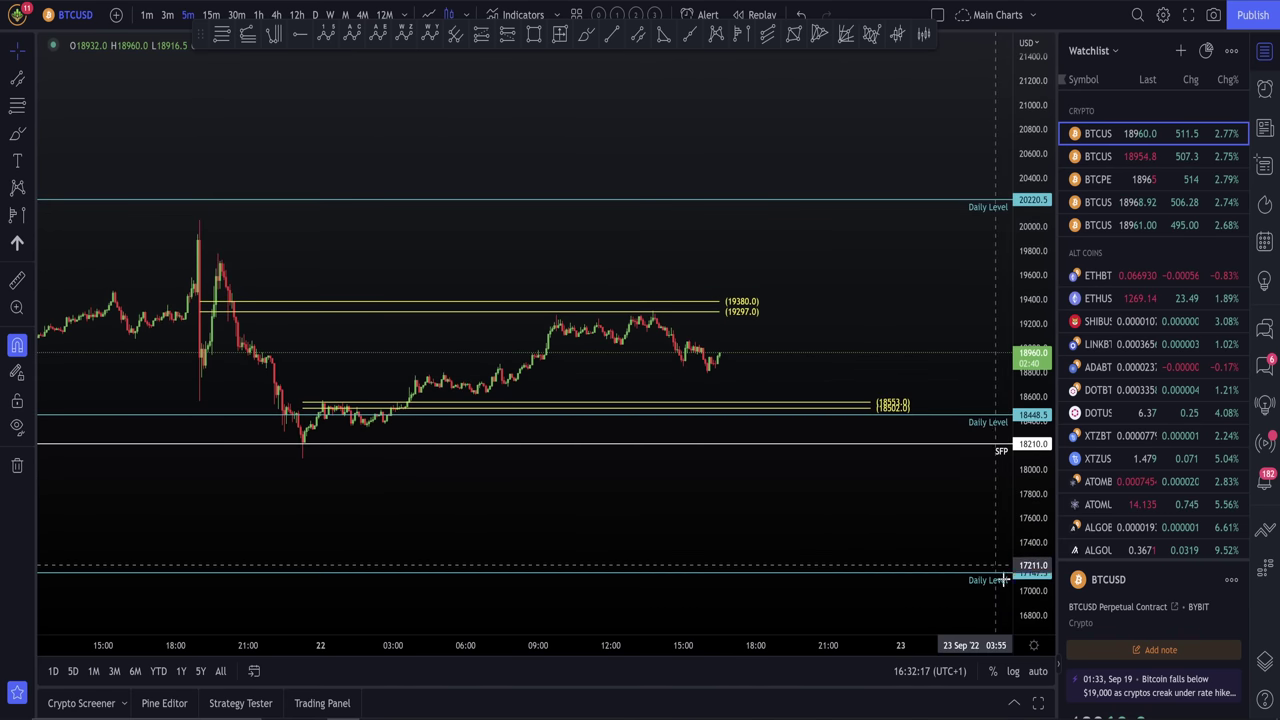
pyautogui.click(1039, 678)
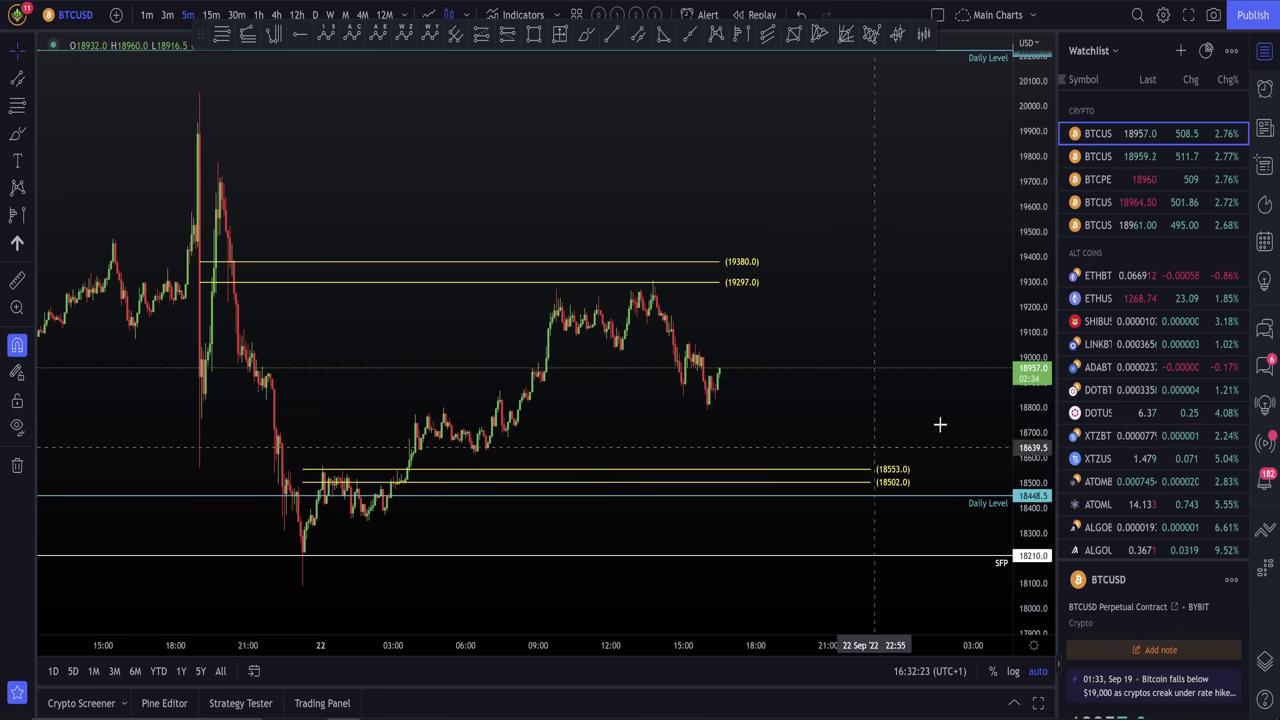
# Step: Examine BTCUSD price against the SFP line, the yellow 19297–19380 zone and the Daily Level at 20220.5
pyautogui.moveTo(917, 392)
pyautogui.mouseDown()
pyautogui.moveTo(866, 392)
pyautogui.moveTo(917, 378)
pyautogui.mouseUp()
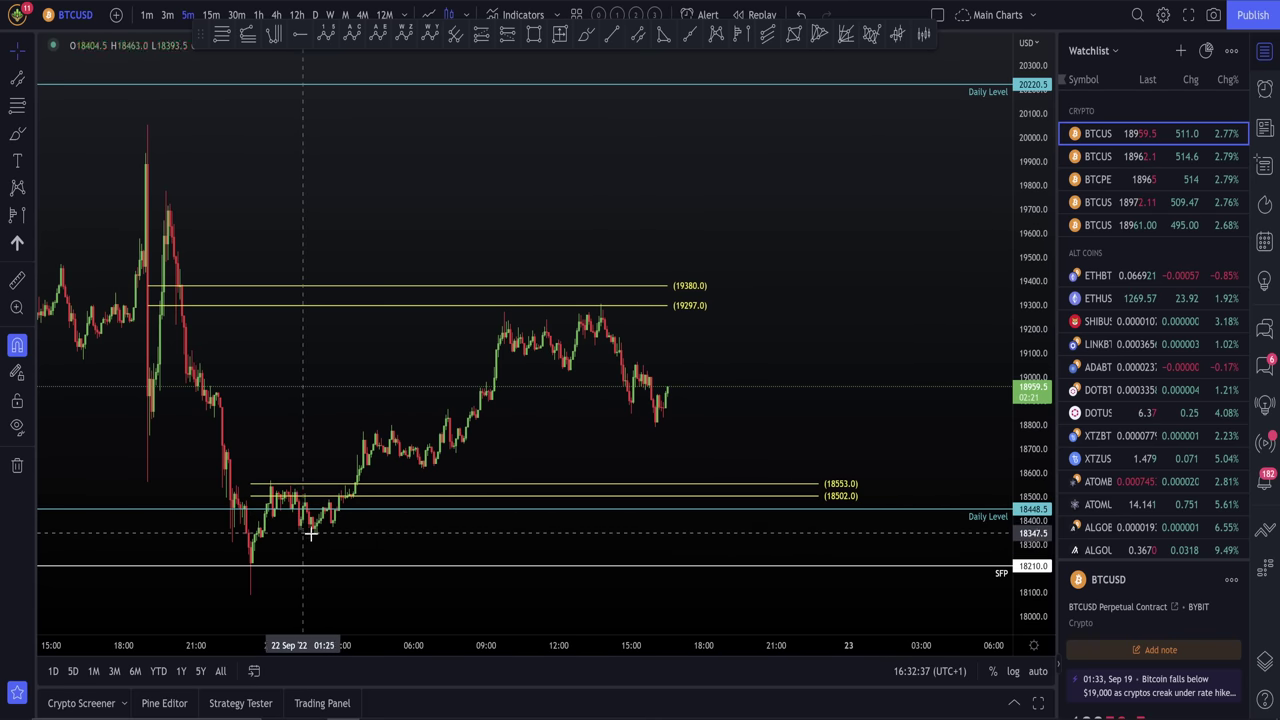
pyautogui.moveTo(874, 391); pyautogui.dragTo(829, 400)
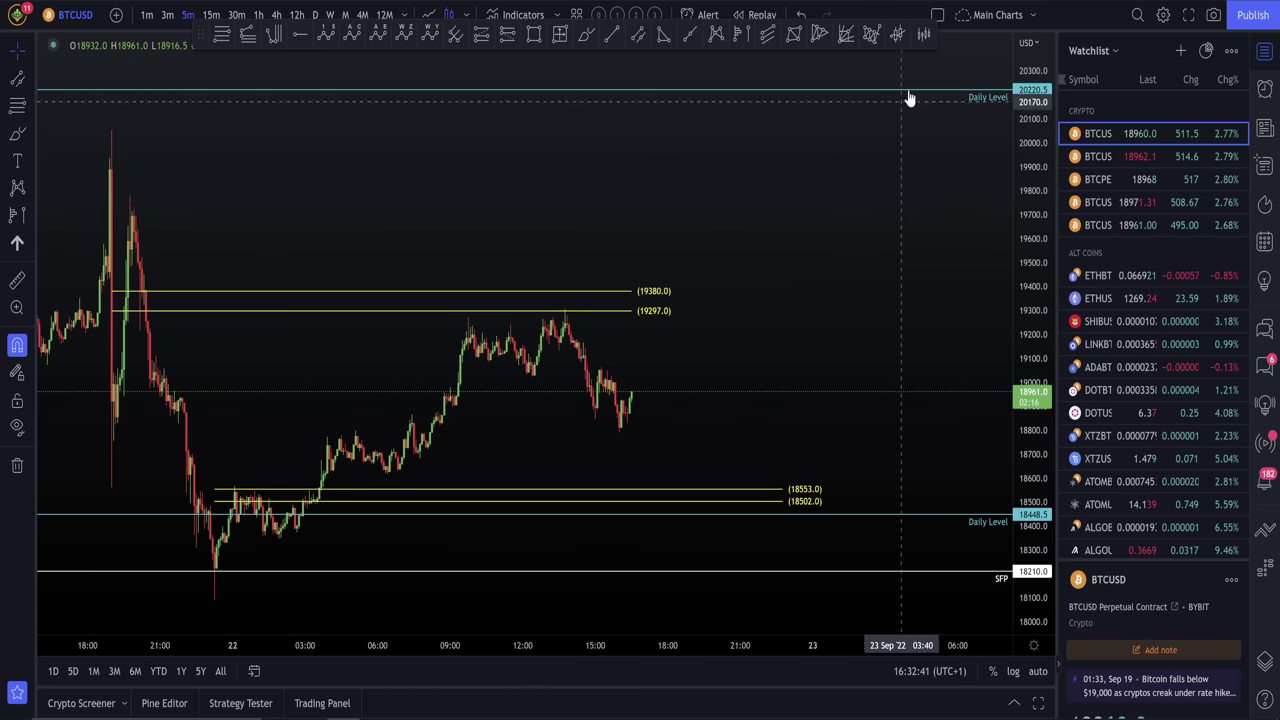
pyautogui.scroll(2, 943, 229)
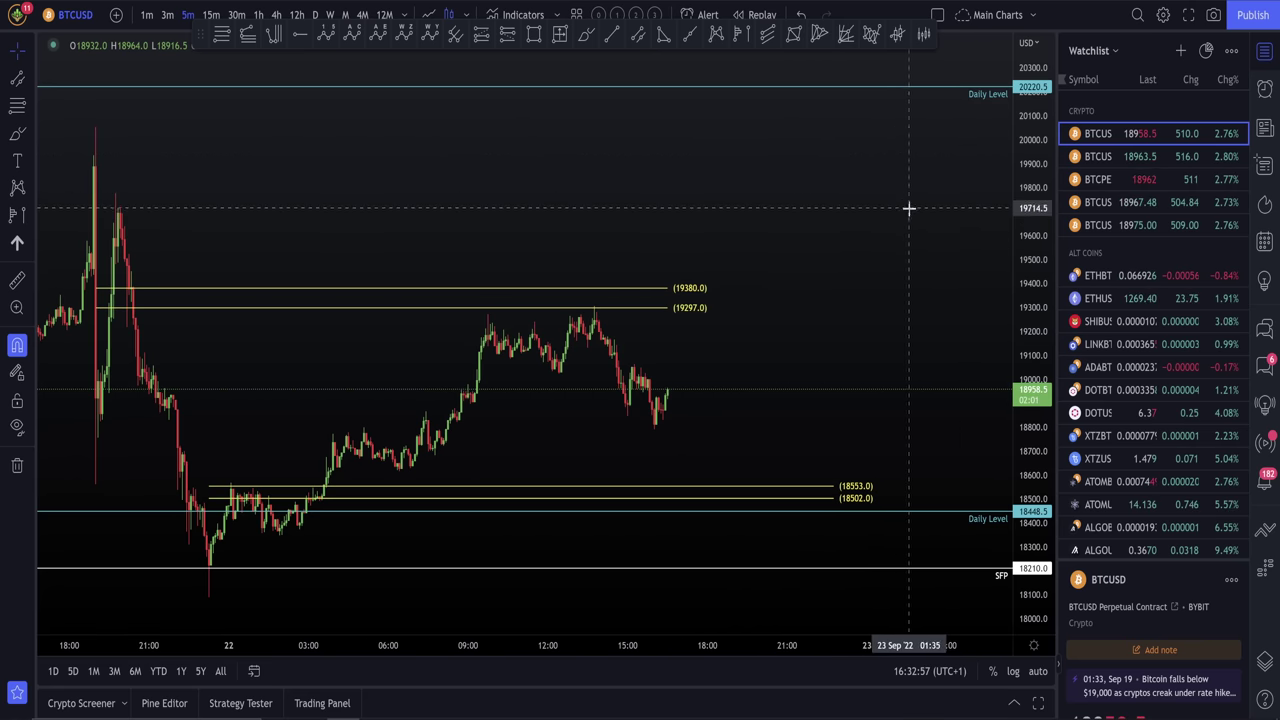
pyautogui.moveTo(883, 246); pyautogui.dragTo(891, 280)
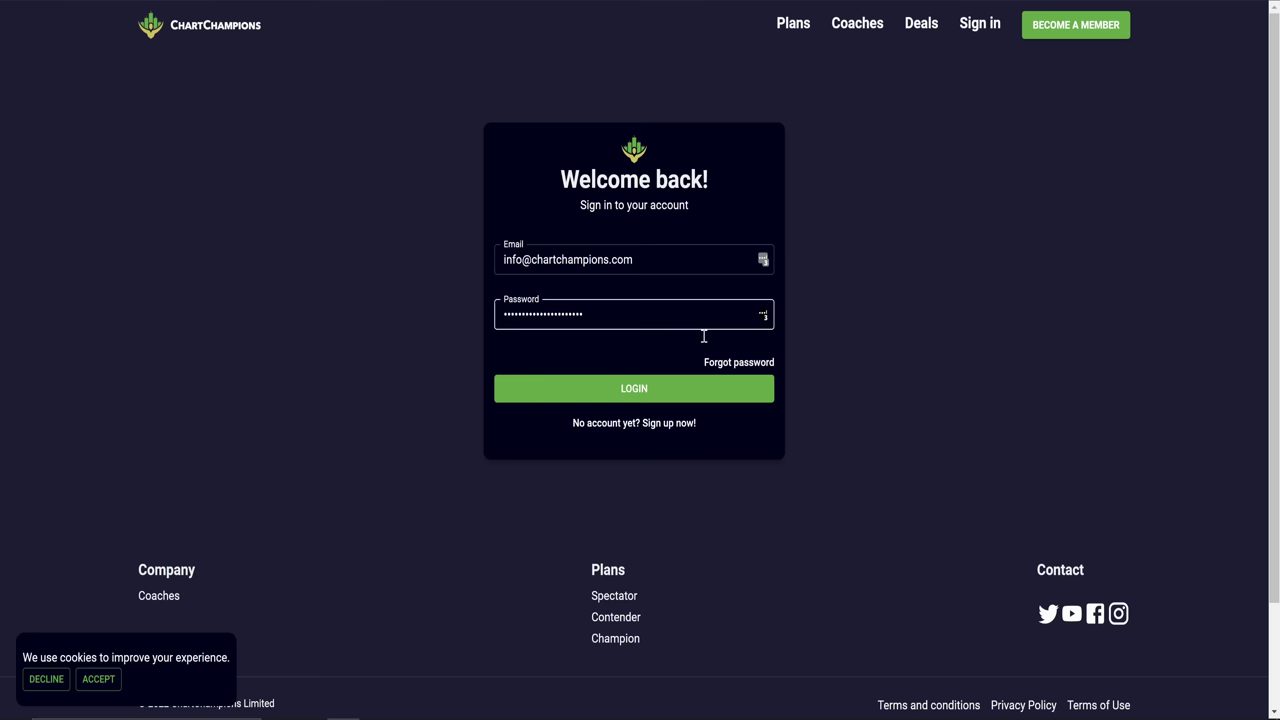
# Step: Log in to the ChartChampions portal with the prefilled credentials and browse the Apprentice and Adept modules in Courses
pyautogui.click(659, 388)
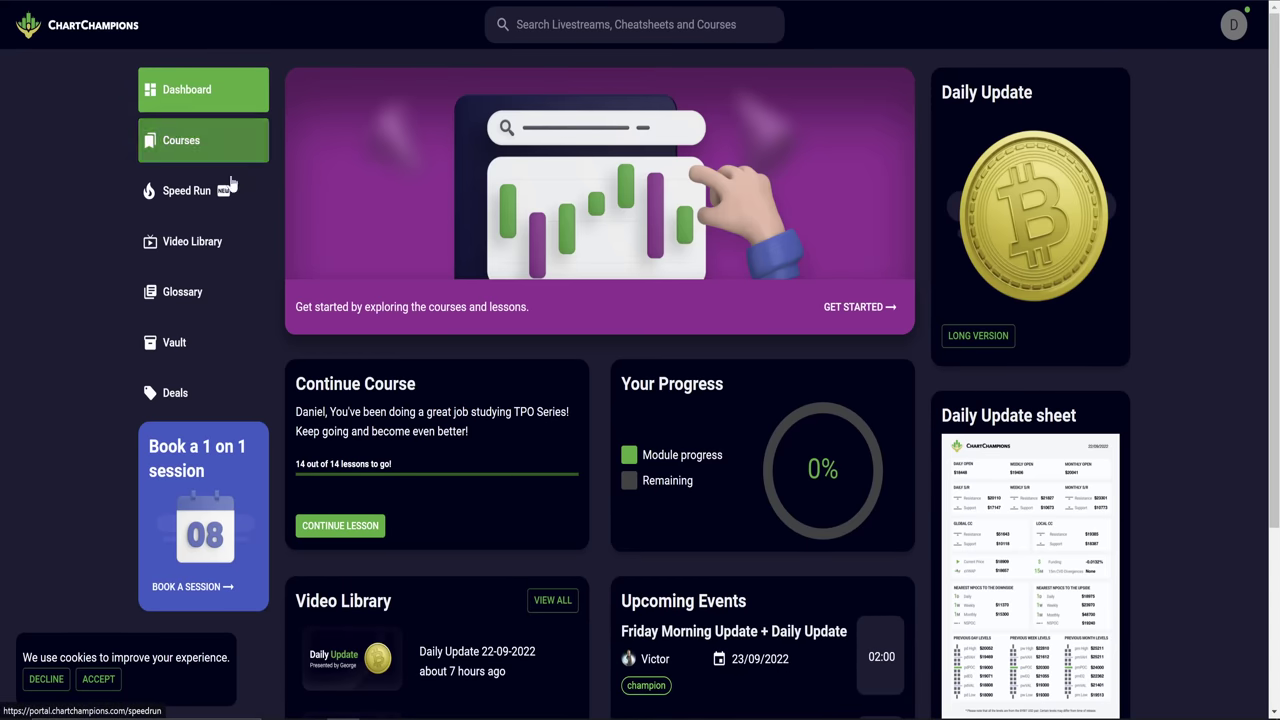
pyautogui.click(190, 141)
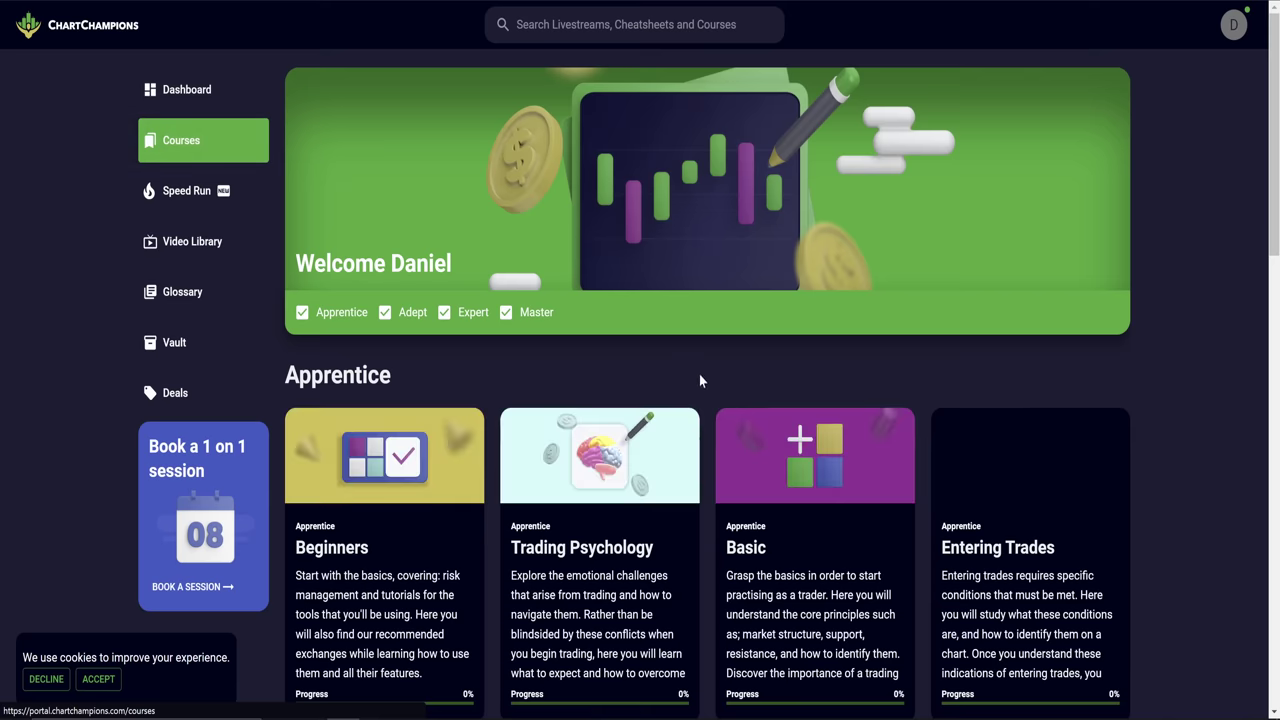
pyautogui.scroll(-2, 668, 364)
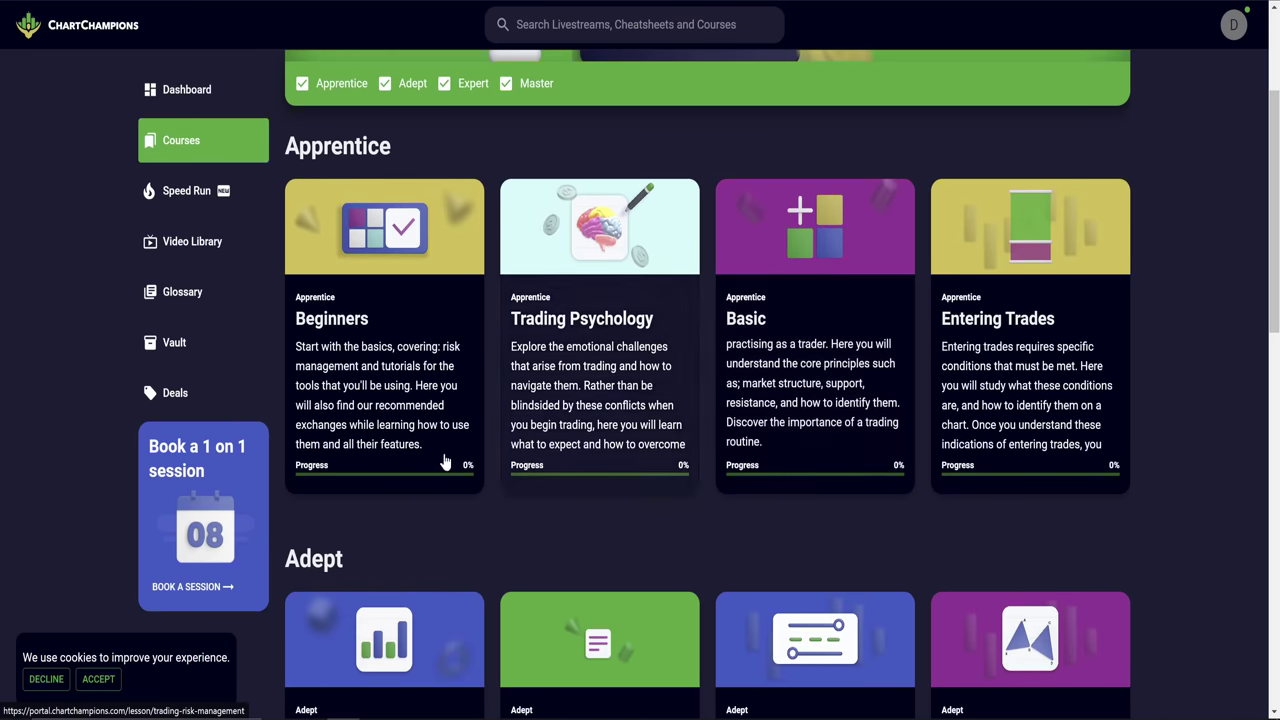
pyautogui.scroll(-2, 495, 522)
# Step: Compare the Speed Run page with Courses and browse its Adept and Expert modules
pyautogui.click(185, 190)
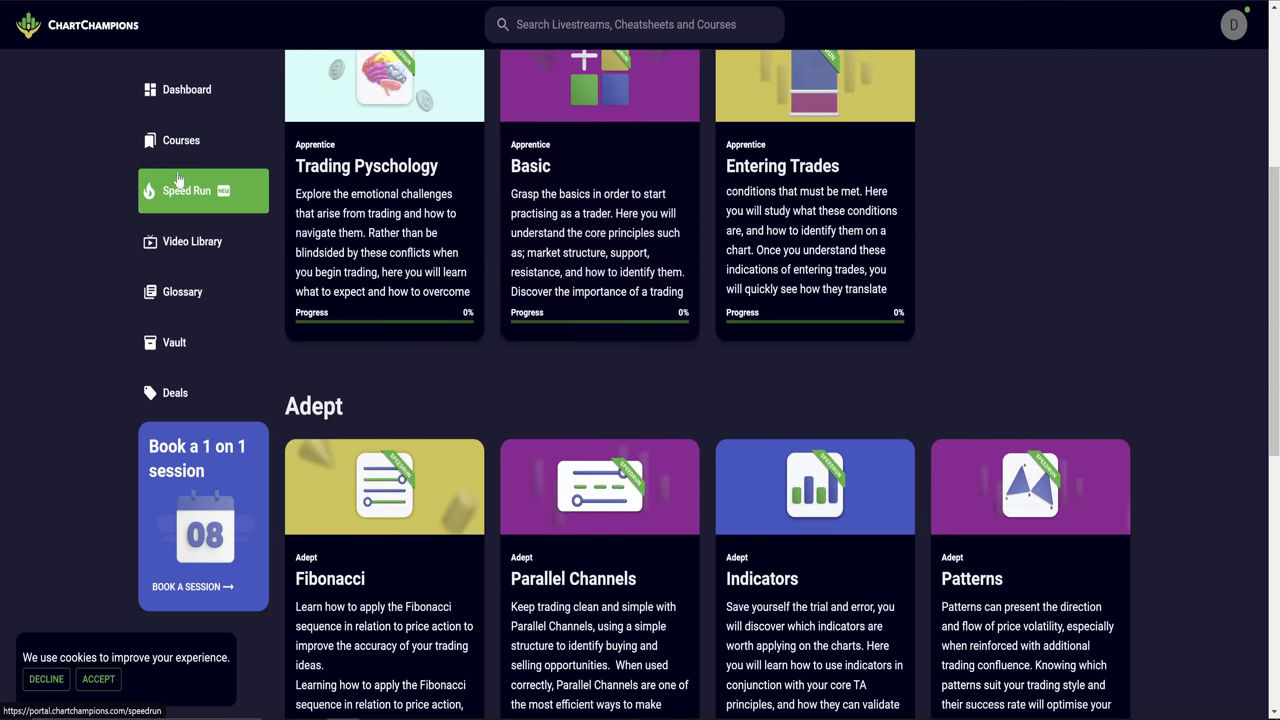
pyautogui.hotkey('alt', 'Left')
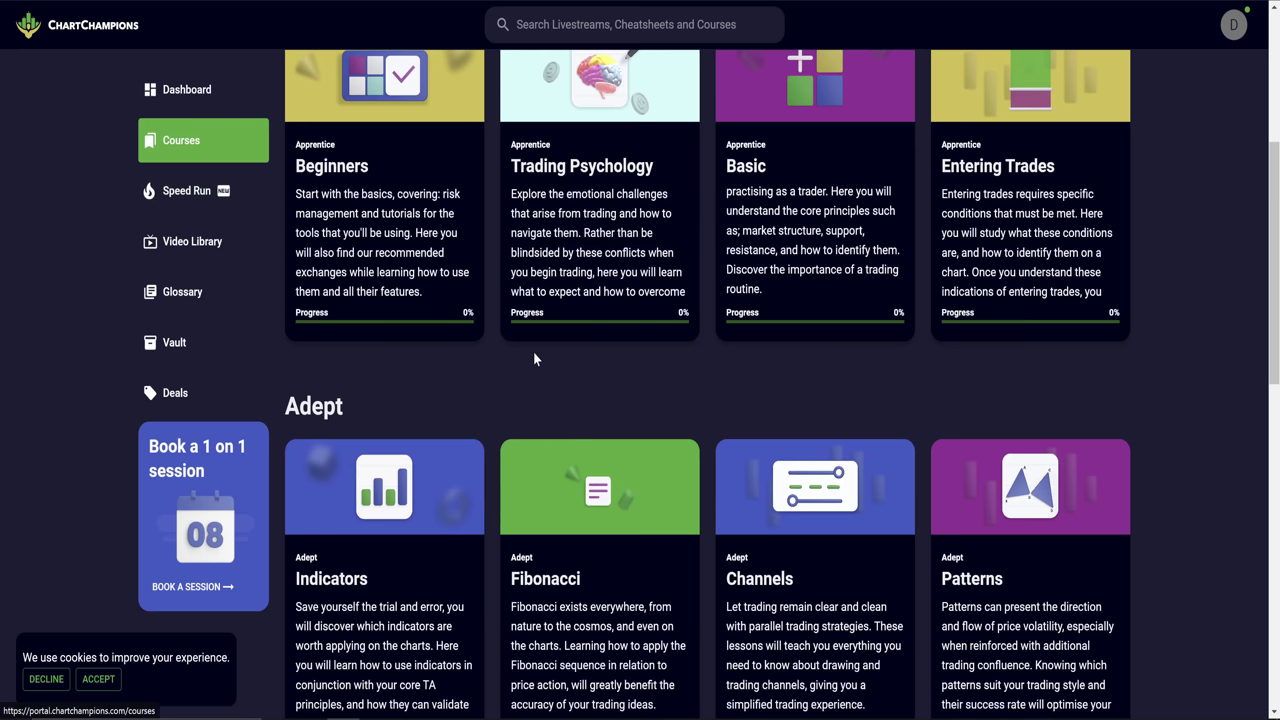
pyautogui.click(193, 199)
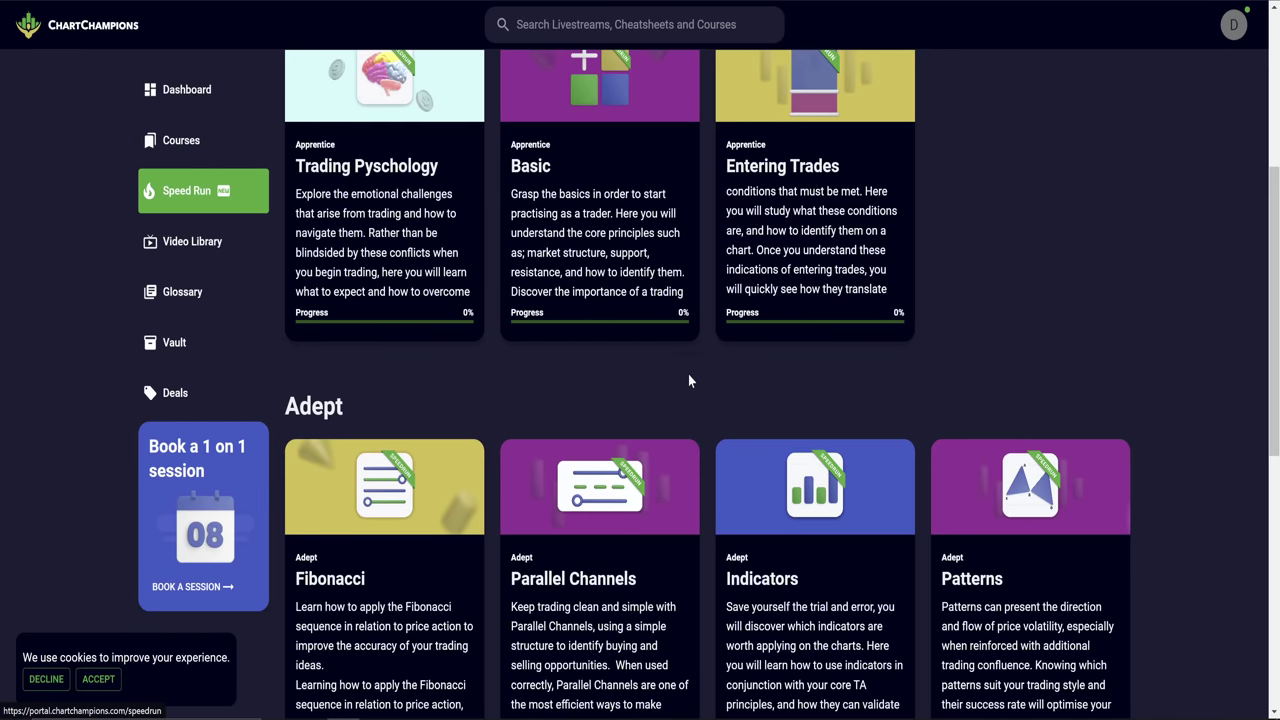
pyautogui.scroll(-3, 688, 376)
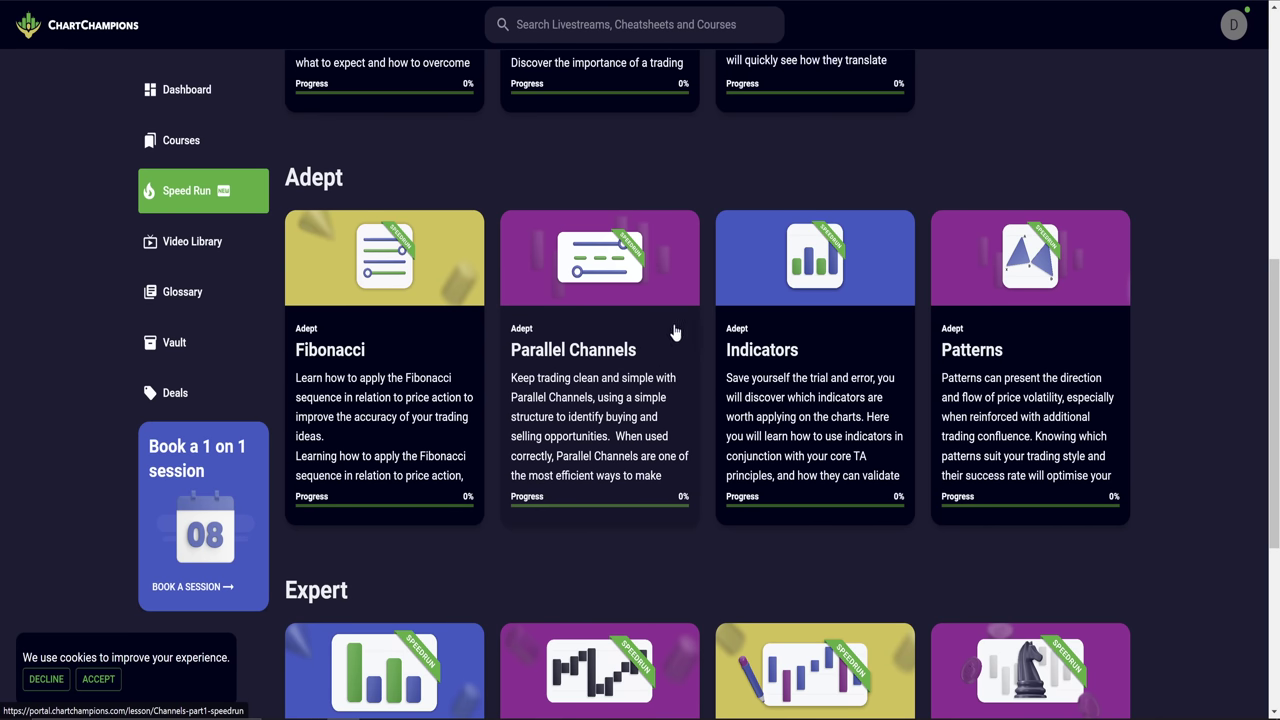
pyautogui.scroll(-1, 675, 332)
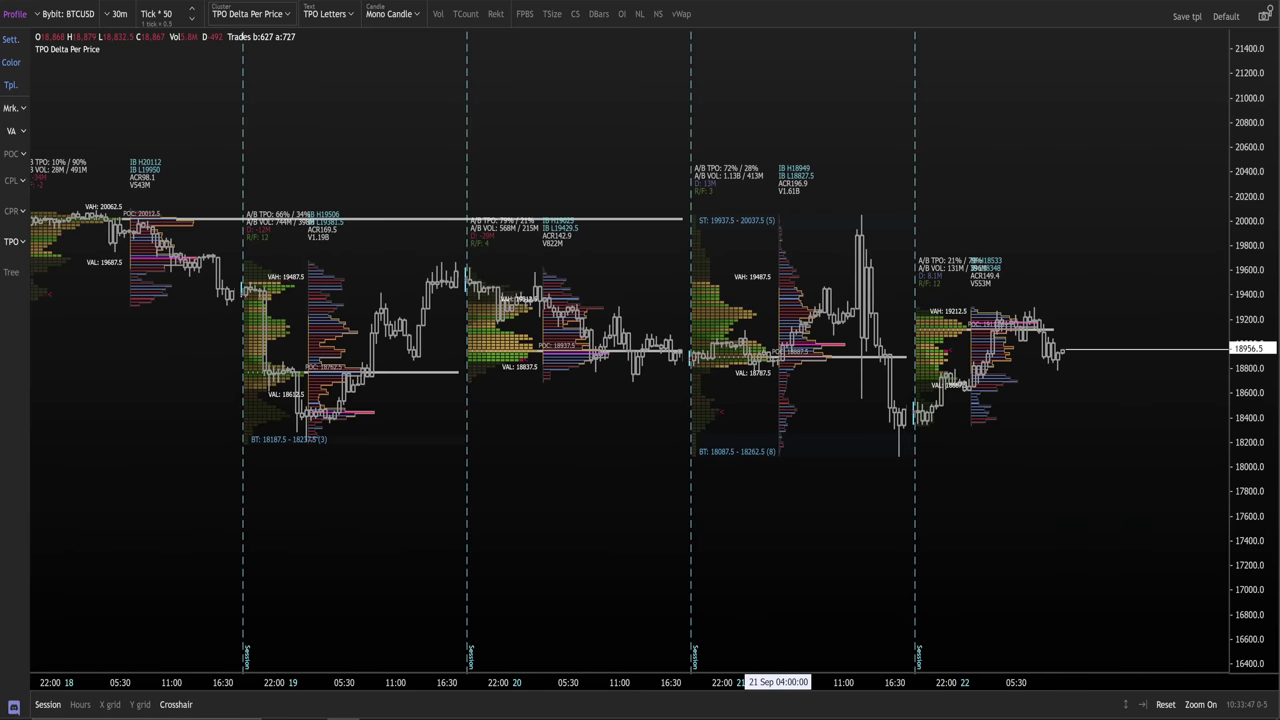
# Step: Go from the TPO chart through the footprint chart back to TradingView and review BTCUSD 5m price between the Daily Levels
pyautogui.hotkey('ctrl', 'Tab')
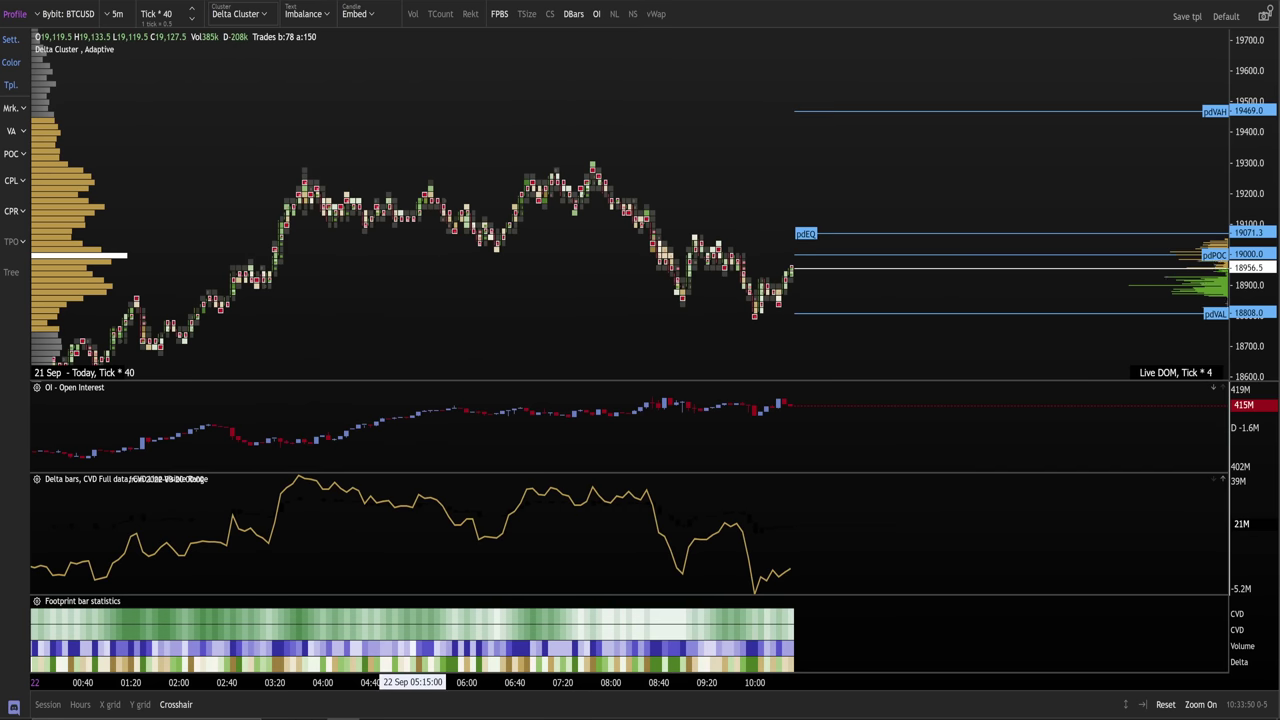
pyautogui.hotkey('ctrl', 'Tab')
pyautogui.scroll(-2, 845, 330)
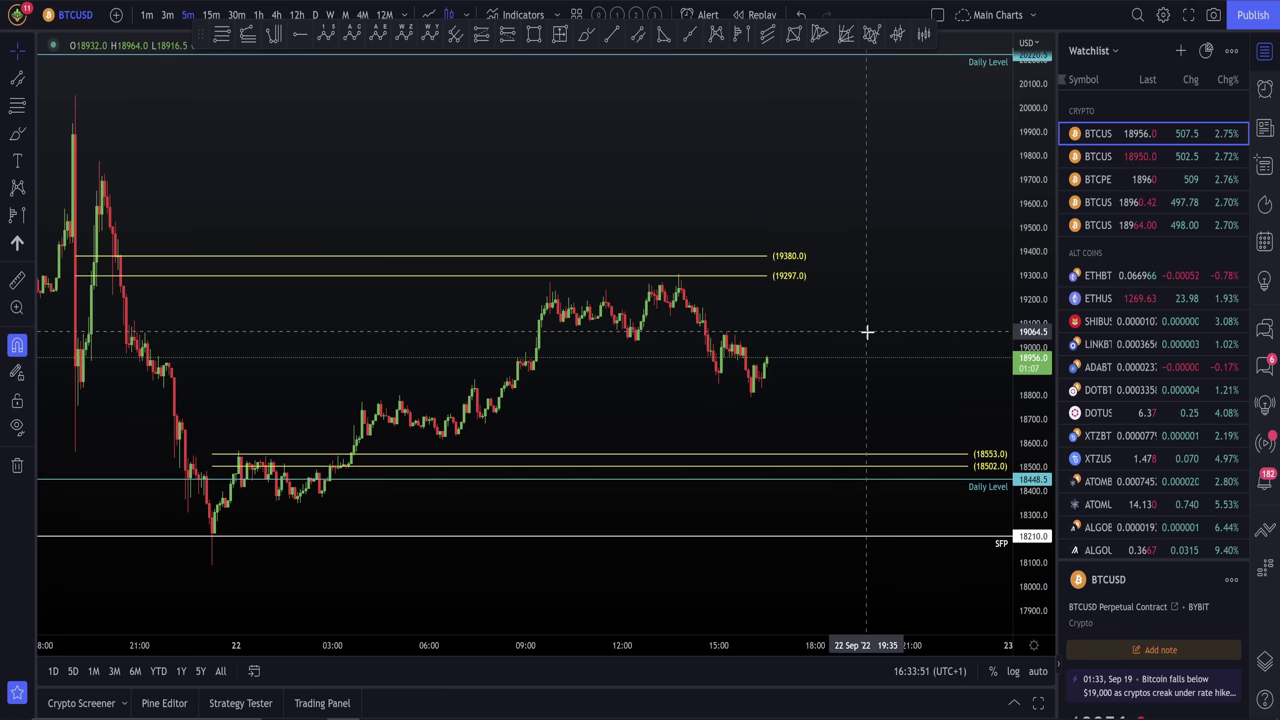
pyautogui.scroll(-1, 867, 332)
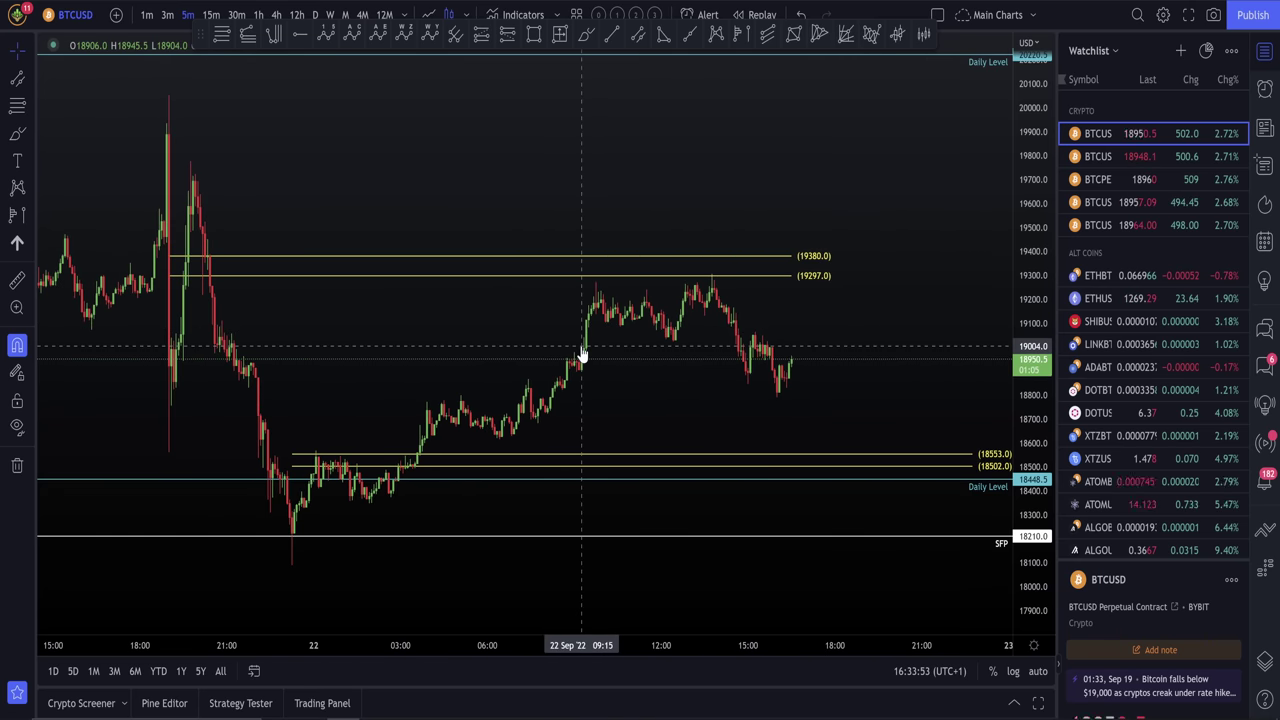
pyautogui.scroll(-1, 886, 341)
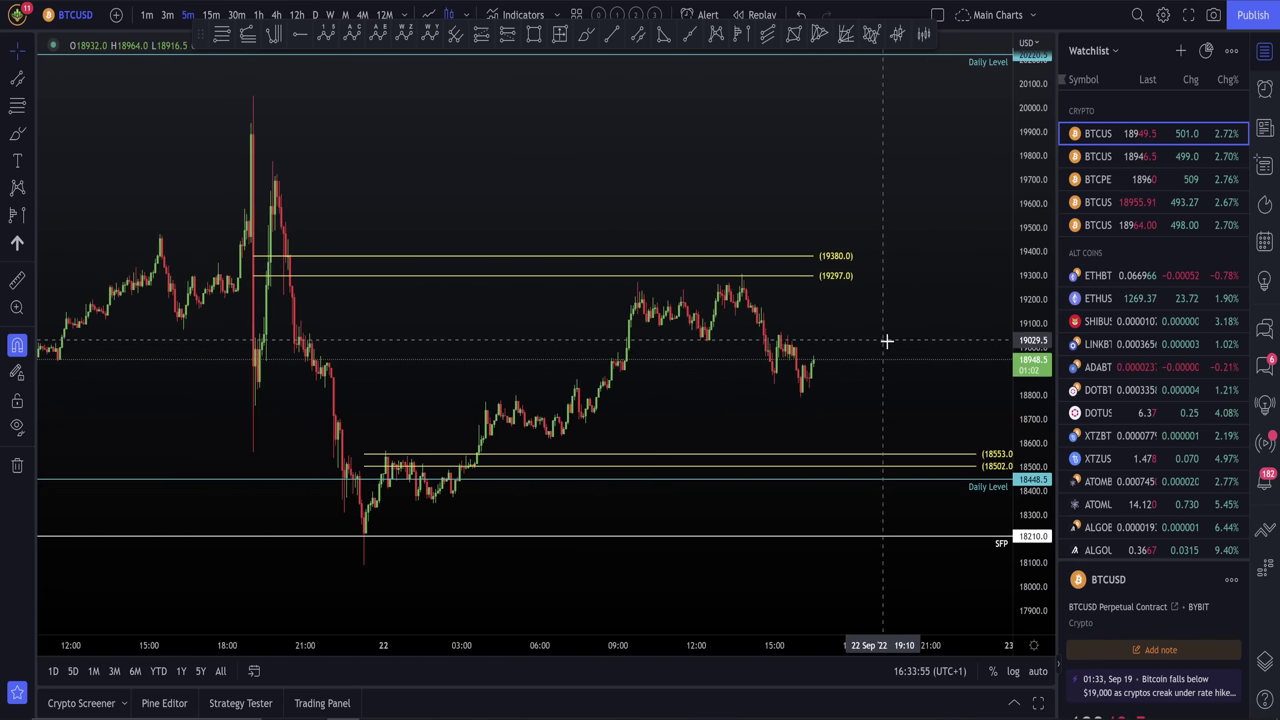
pyautogui.moveTo(886, 341); pyautogui.dragTo(831, 363)
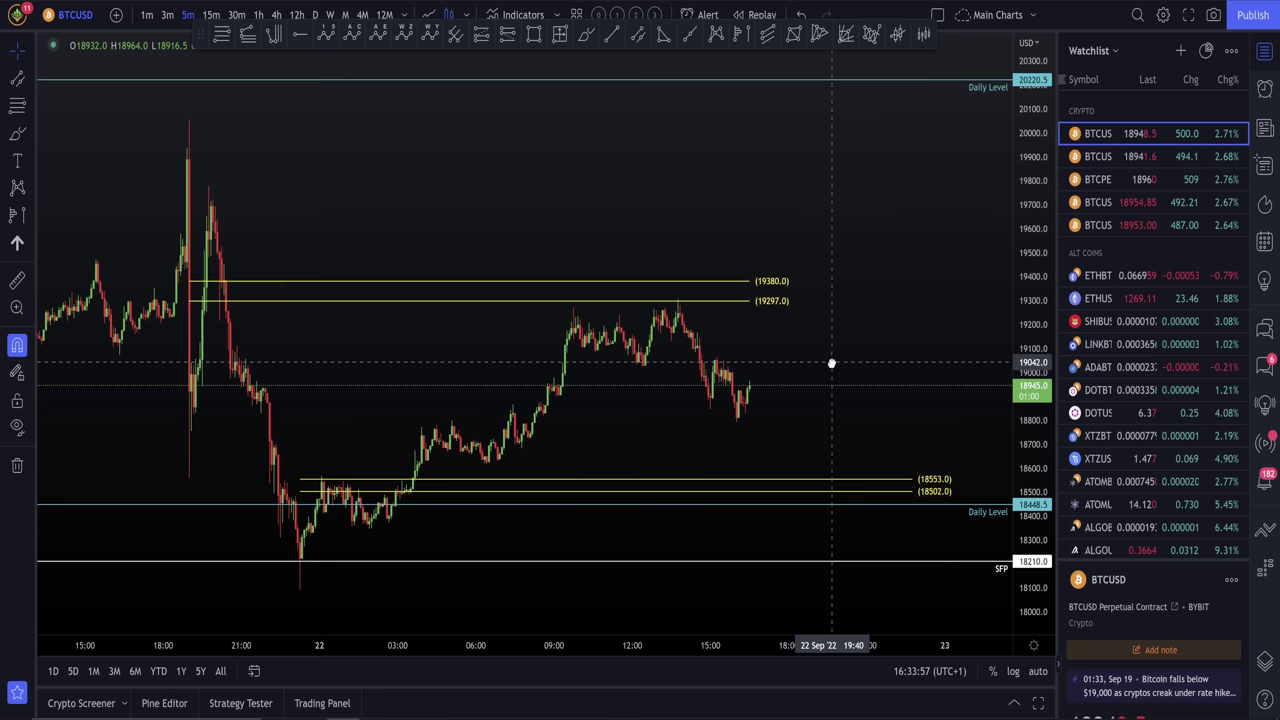